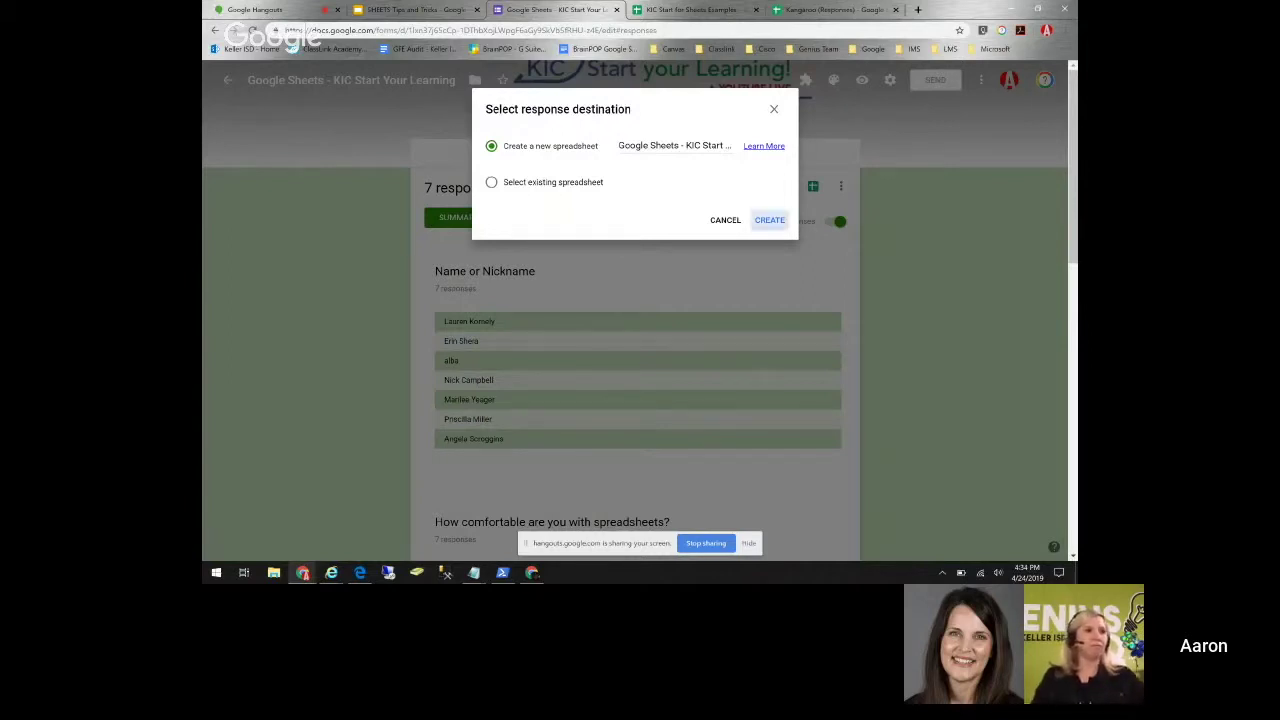
Create a new spreadsheet as the form's response destination and look over its question headers
{"action": "left_click", "coordinate": [769, 220]}
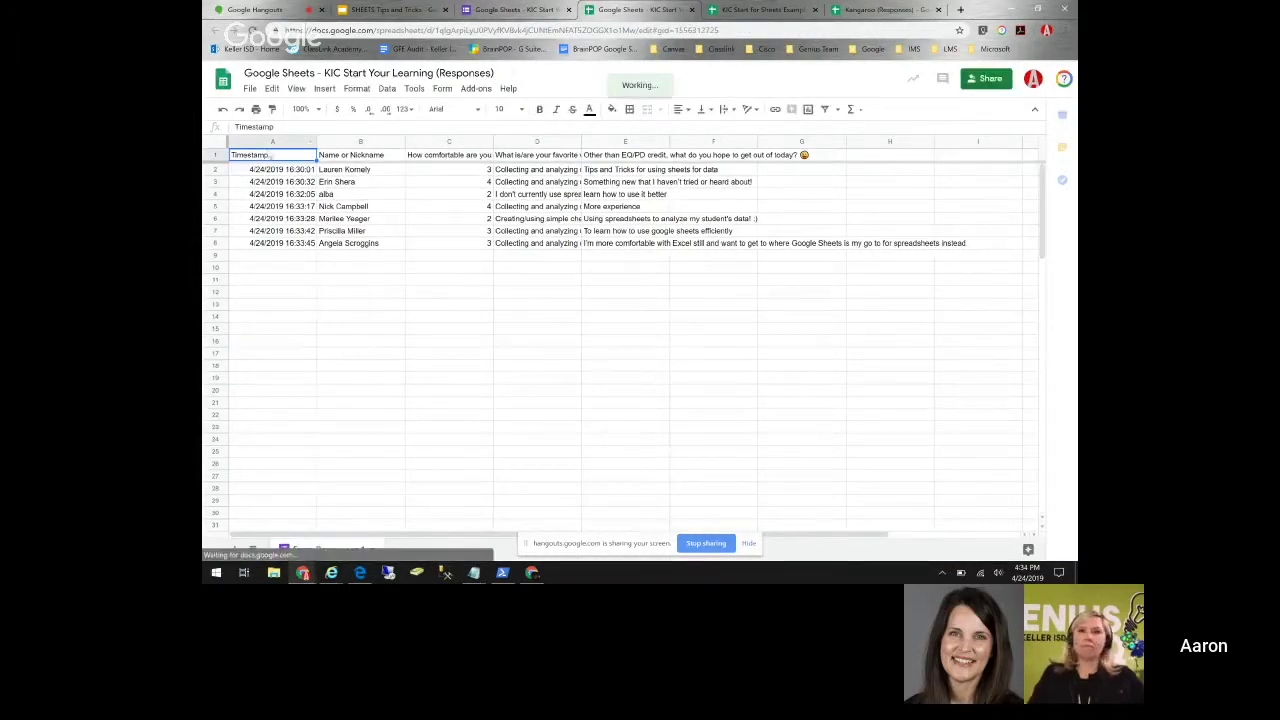
{"action": "left_click", "coordinate": [398, 158]}
{"action": "left_click", "coordinate": [429, 160]}
{"action": "left_click", "coordinate": [518, 142]}
{"action": "left_click", "coordinate": [572, 158]}
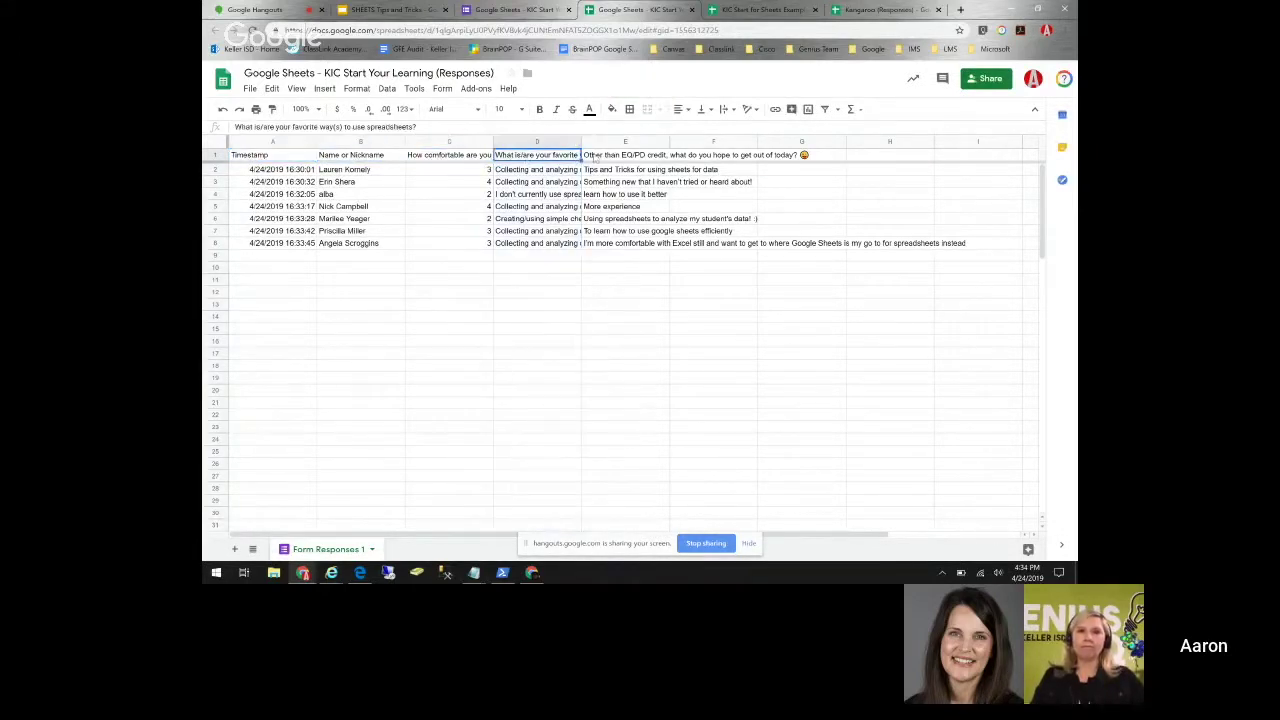
Examine the collected names, timestamps and individual answers in the response rows
{"action": "left_click_drag", "start_coordinate": [372, 170], "coordinate": [350, 256]}
{"action": "left_click_drag", "start_coordinate": [284, 170], "coordinate": [274, 245]}
{"action": "left_click", "coordinate": [273, 292]}
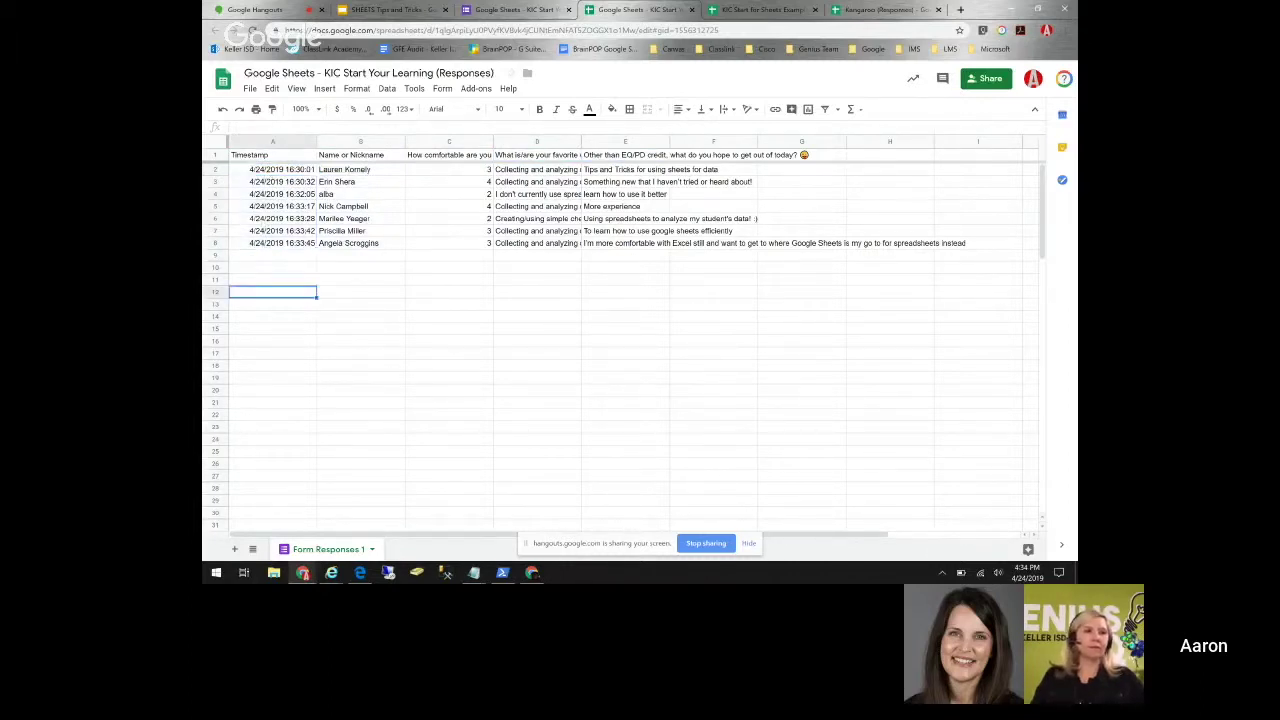
{"action": "left_click_drag", "start_coordinate": [279, 170], "coordinate": [276, 243]}
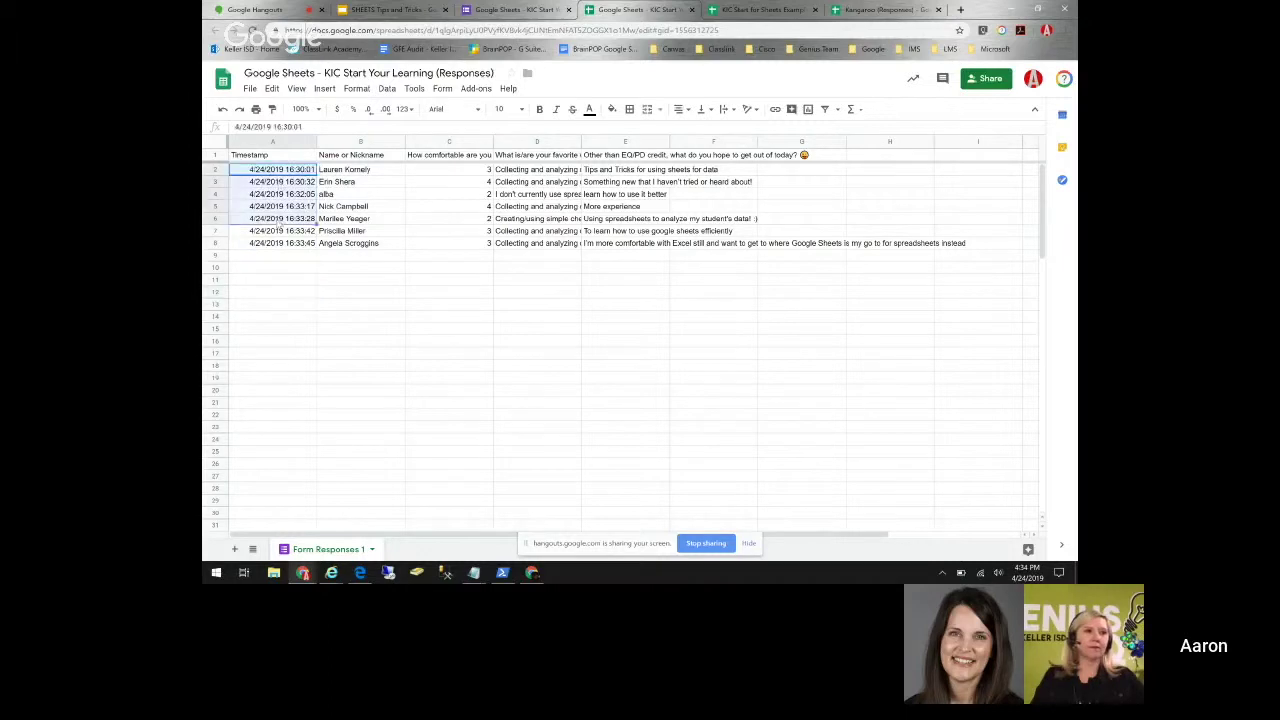
{"action": "left_click", "coordinate": [283, 256]}
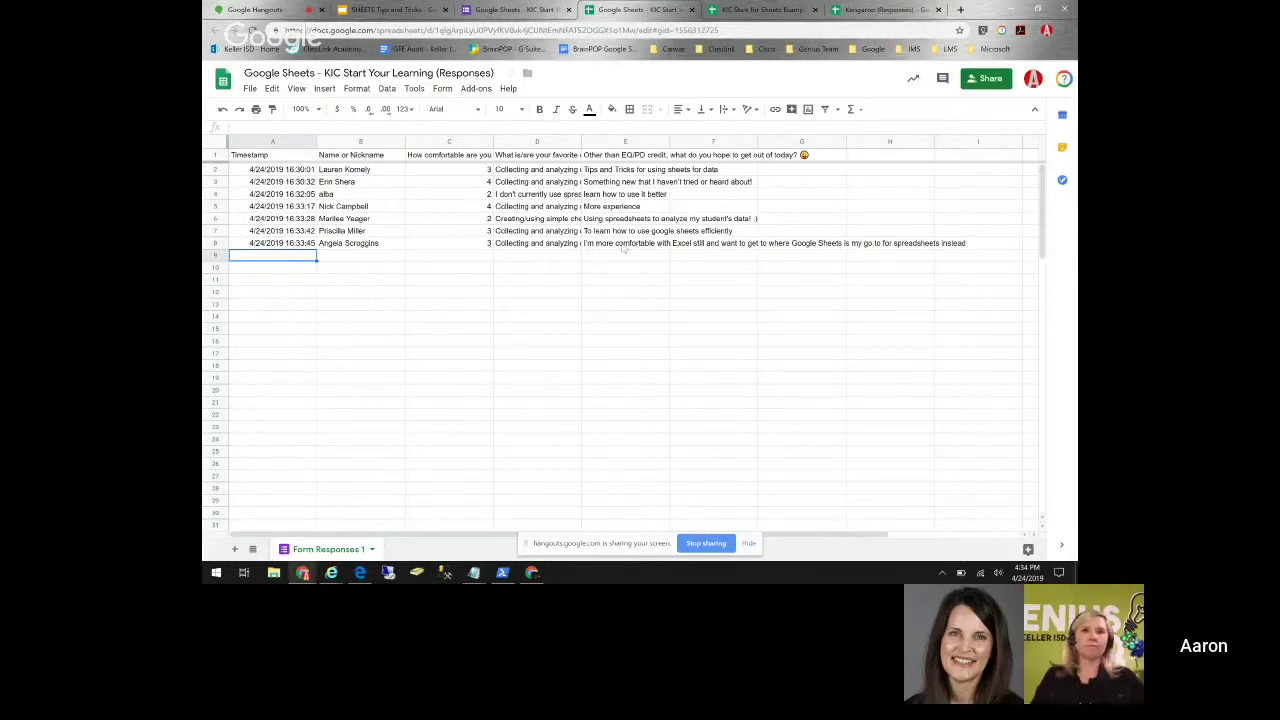
{"action": "left_click", "coordinate": [713, 170]}
{"action": "left_click", "coordinate": [628, 244]}
{"action": "left_click", "coordinate": [627, 219]}
{"action": "left_click", "coordinate": [622, 244]}
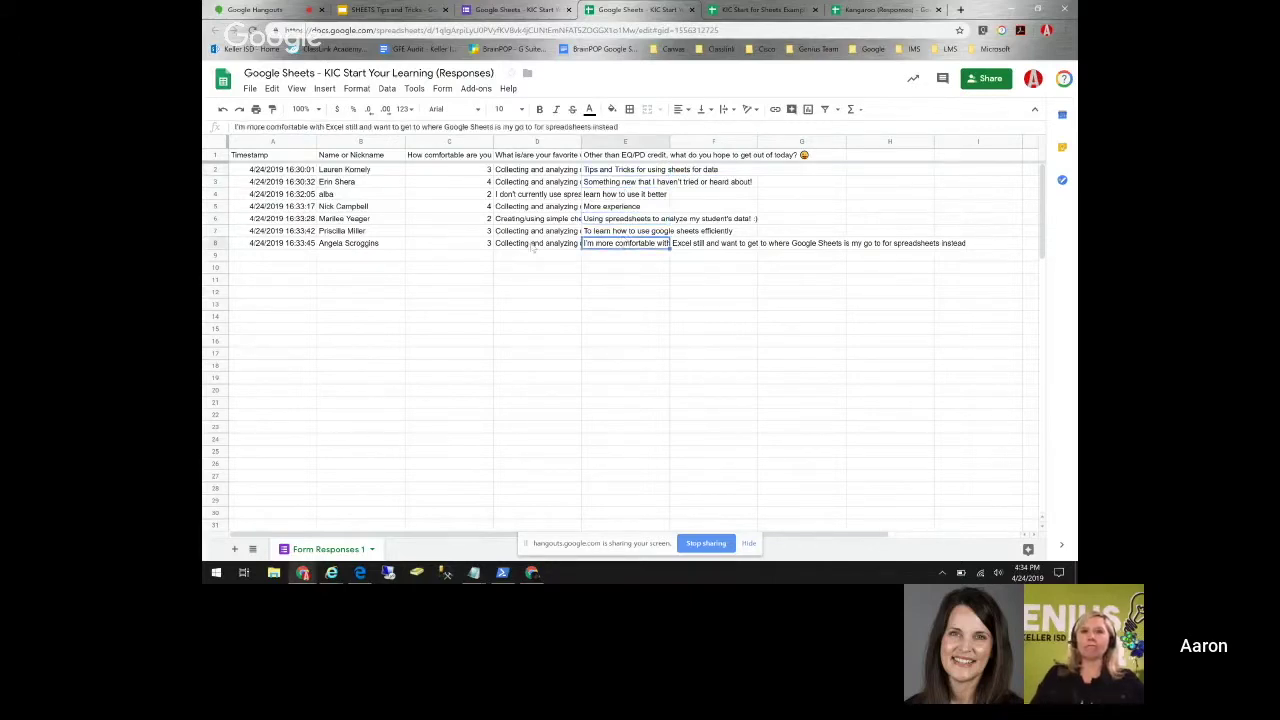
{"action": "left_click", "coordinate": [540, 243]}
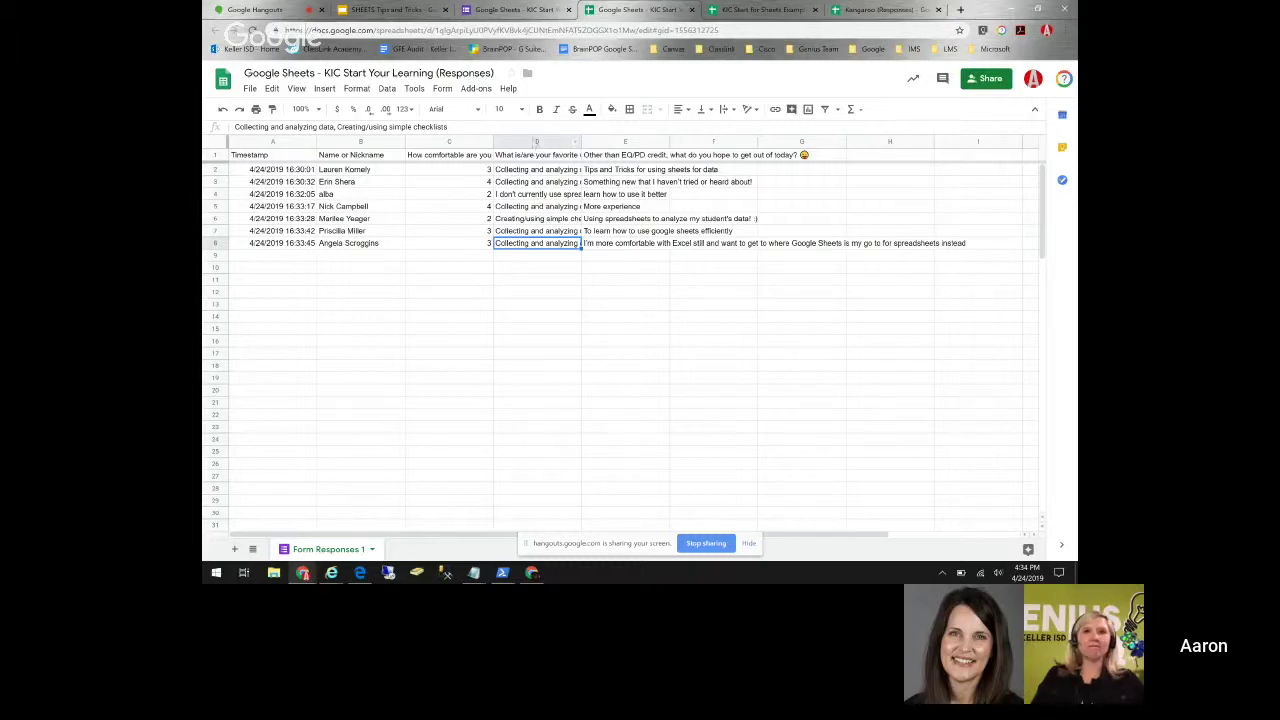
Set column D, the favorite ways to use spreadsheets, to wrap its text
{"action": "left_click", "coordinate": [537, 143]}
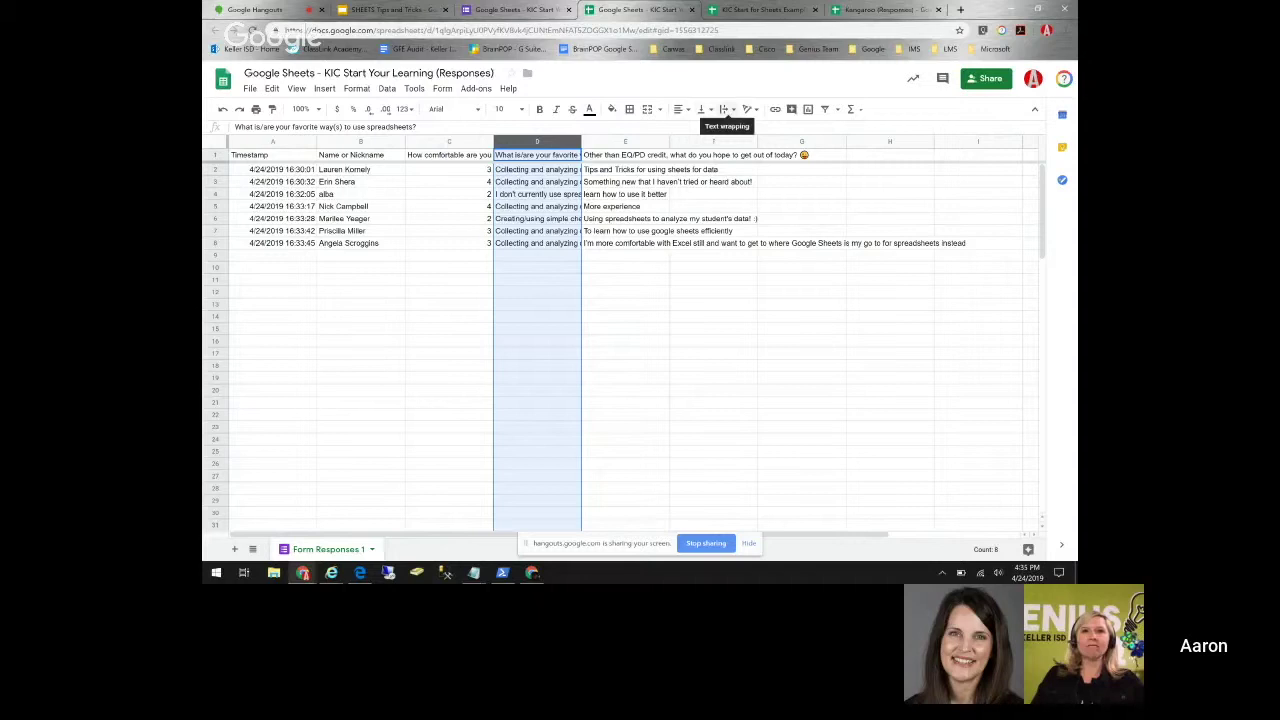
{"action": "left_click", "coordinate": [727, 109]}
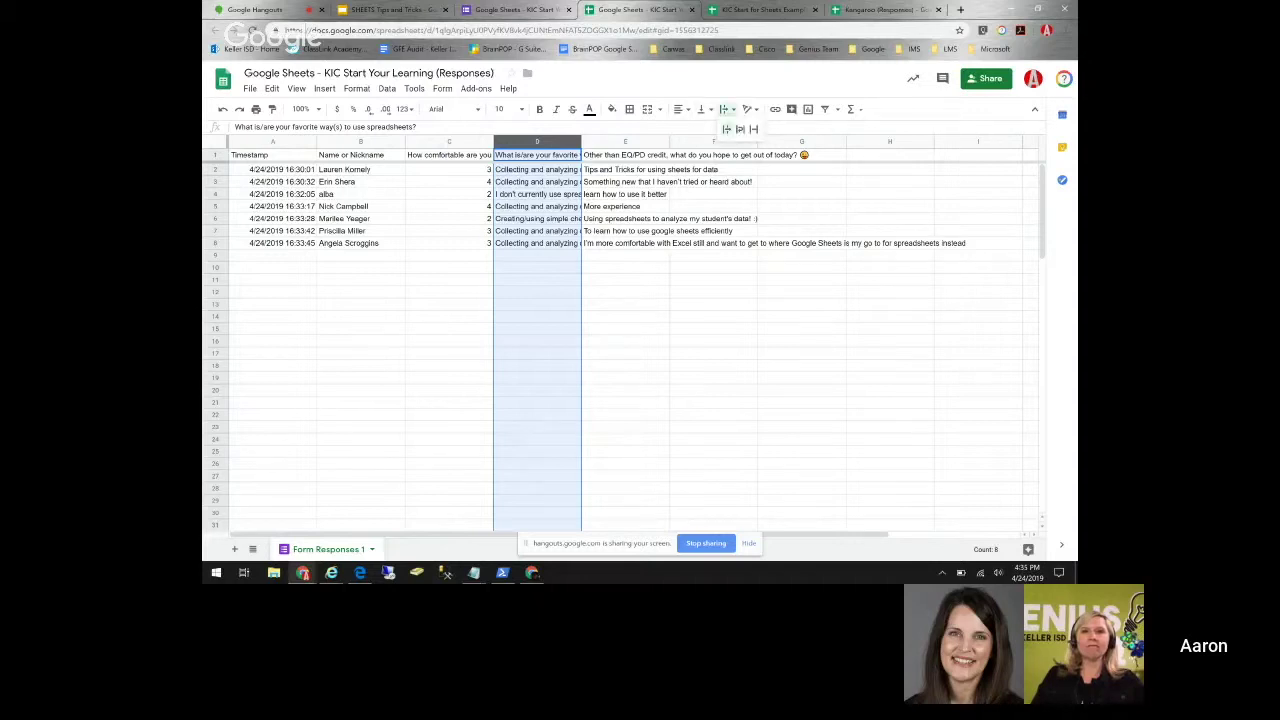
{"action": "left_click", "coordinate": [740, 129]}
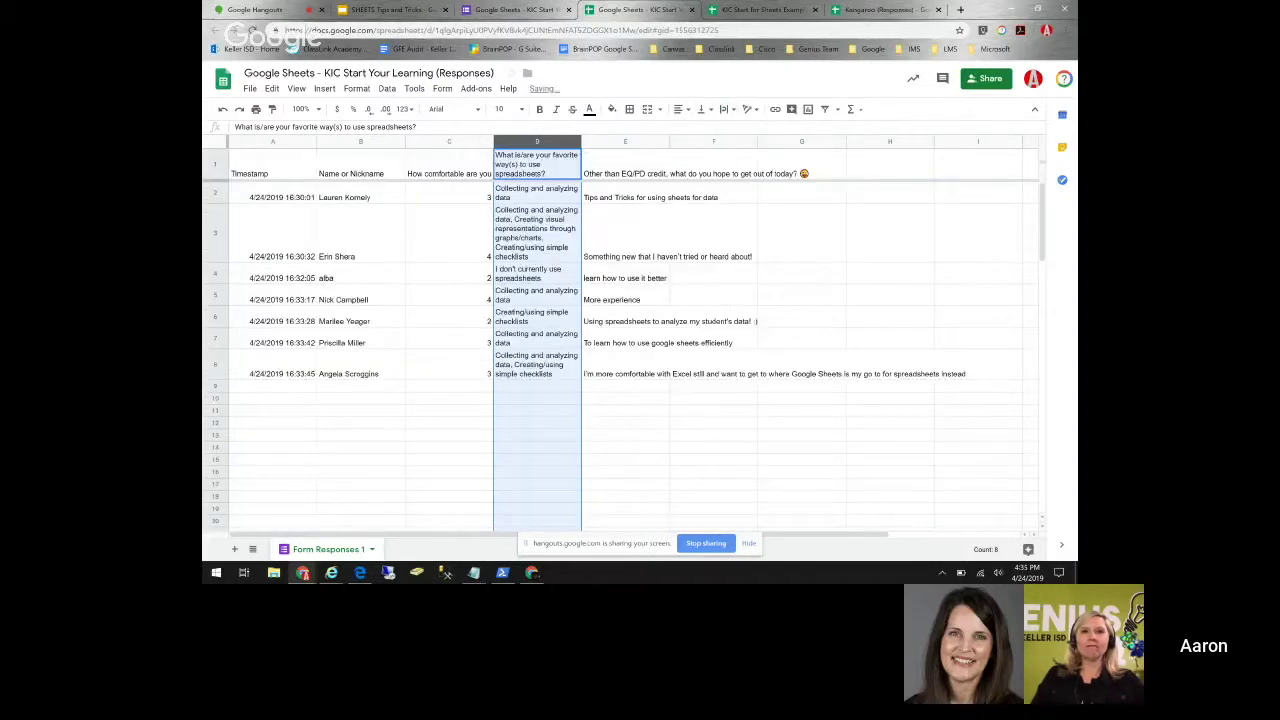
{"action": "left_click", "coordinate": [548, 237]}
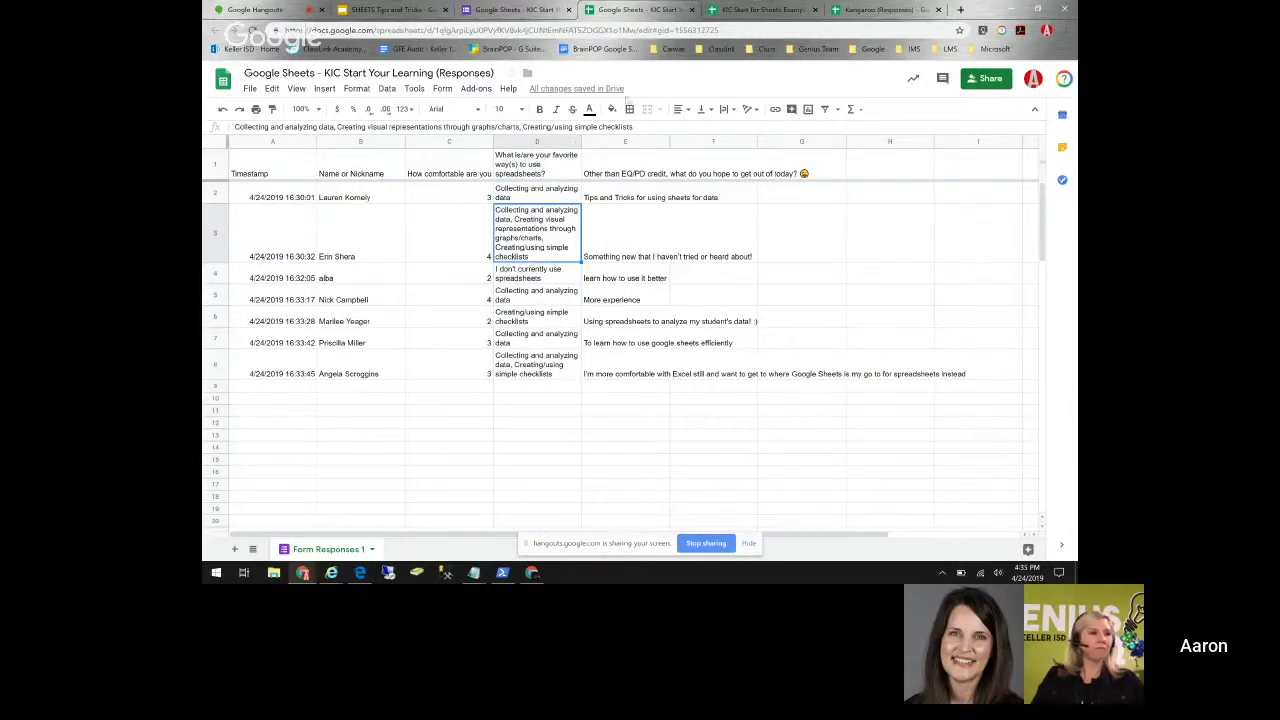
Change the text wrapping of column D to Clip
{"action": "left_click", "coordinate": [545, 145]}
{"action": "left_click", "coordinate": [731, 109]}
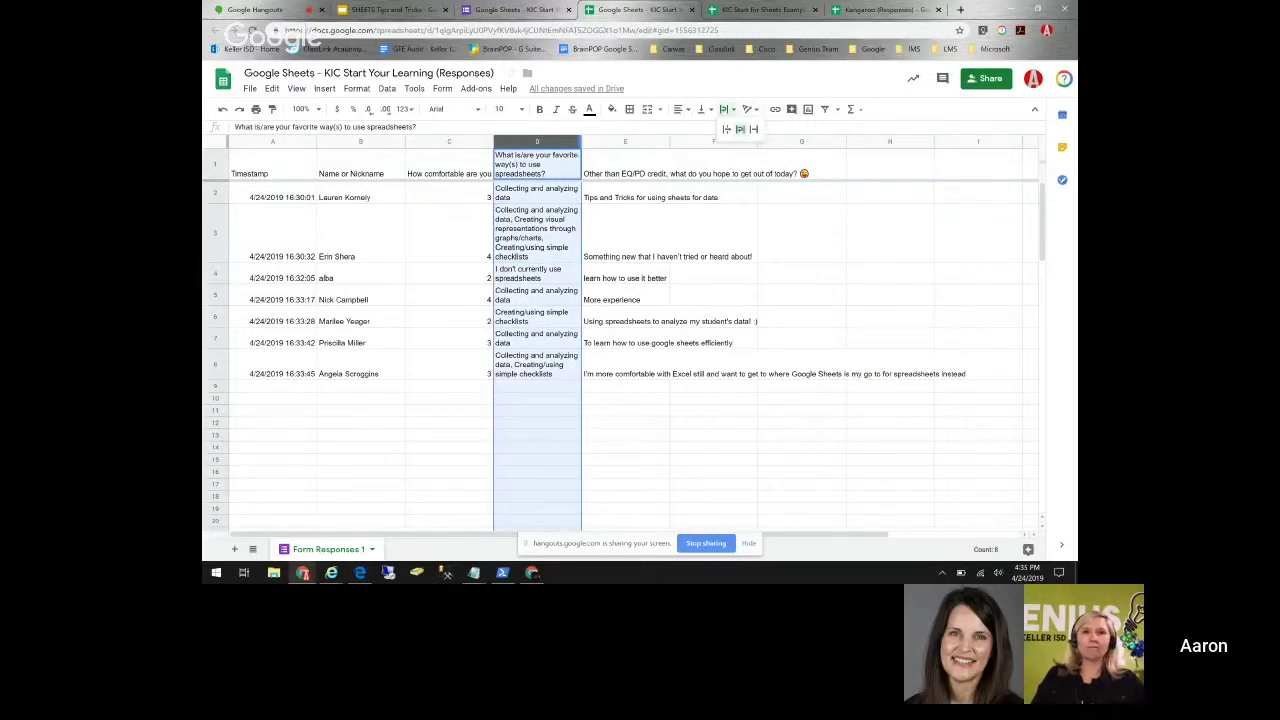
{"action": "left_click", "coordinate": [754, 129]}
{"action": "left_click", "coordinate": [622, 316]}
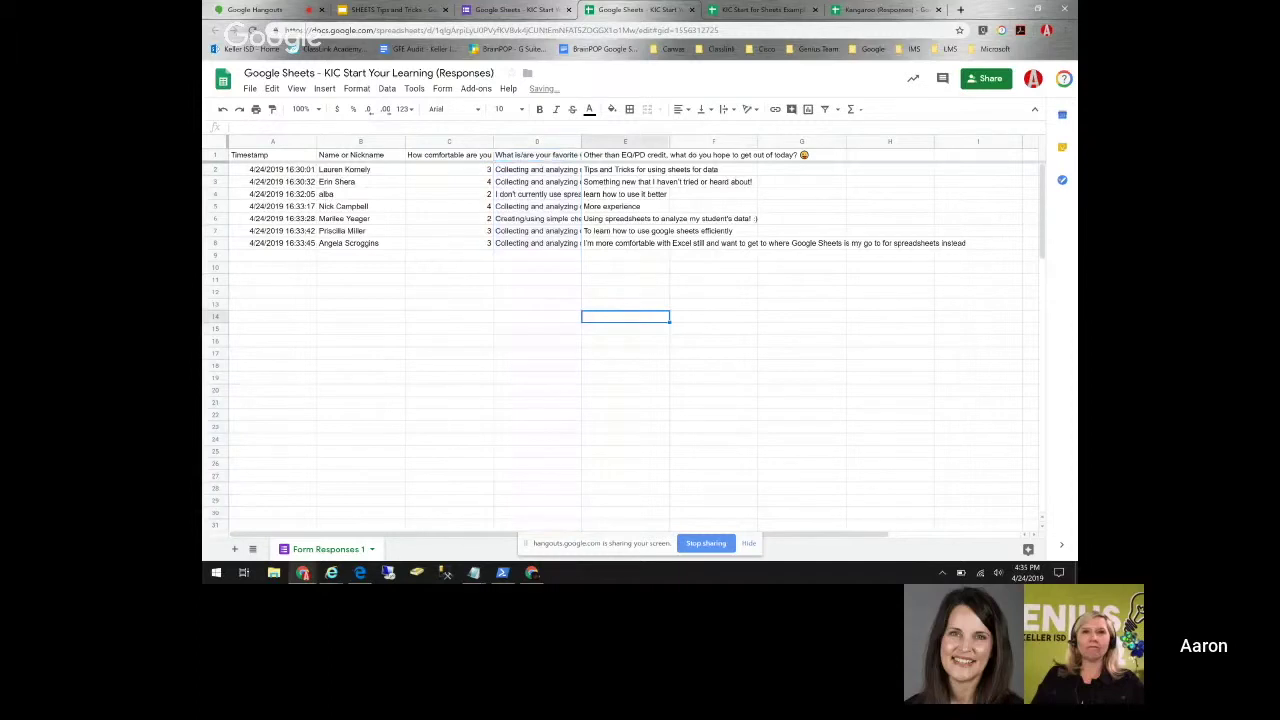
{"action": "left_click", "coordinate": [553, 184]}
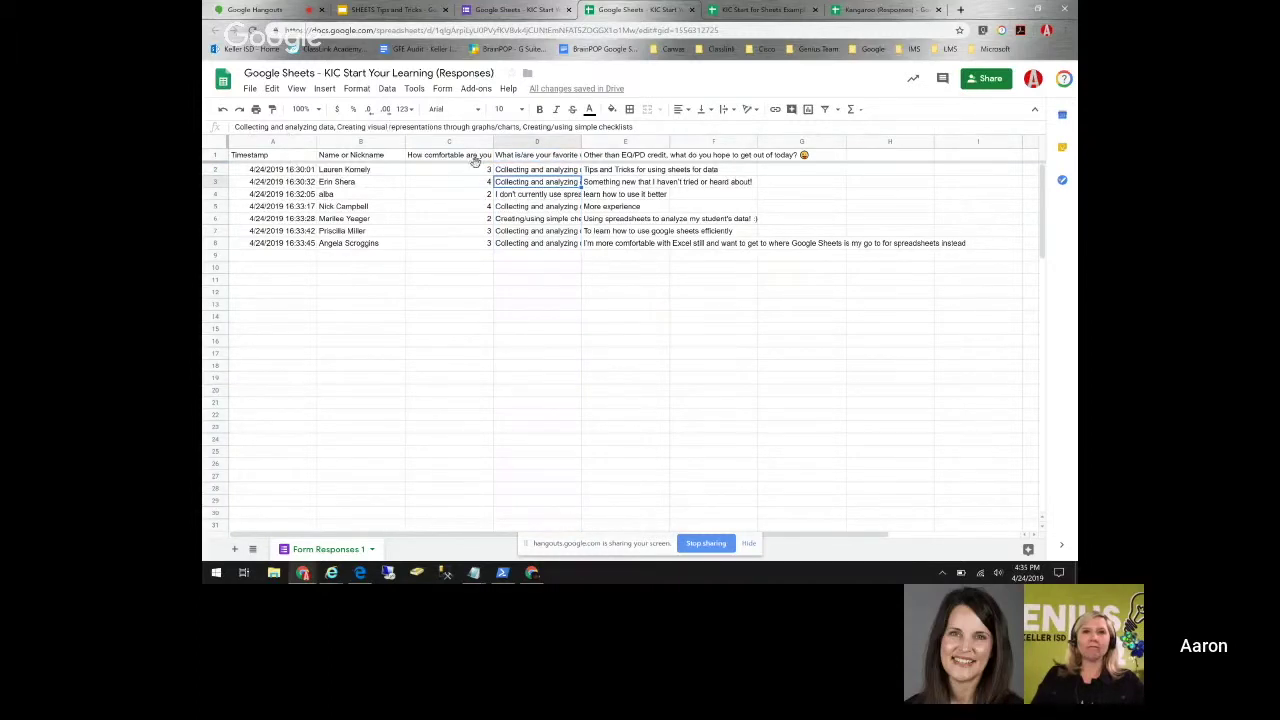
Switch column D back to wrapped text so the full answers show
{"action": "left_click", "coordinate": [530, 142]}
{"action": "left_click", "coordinate": [726, 109]}
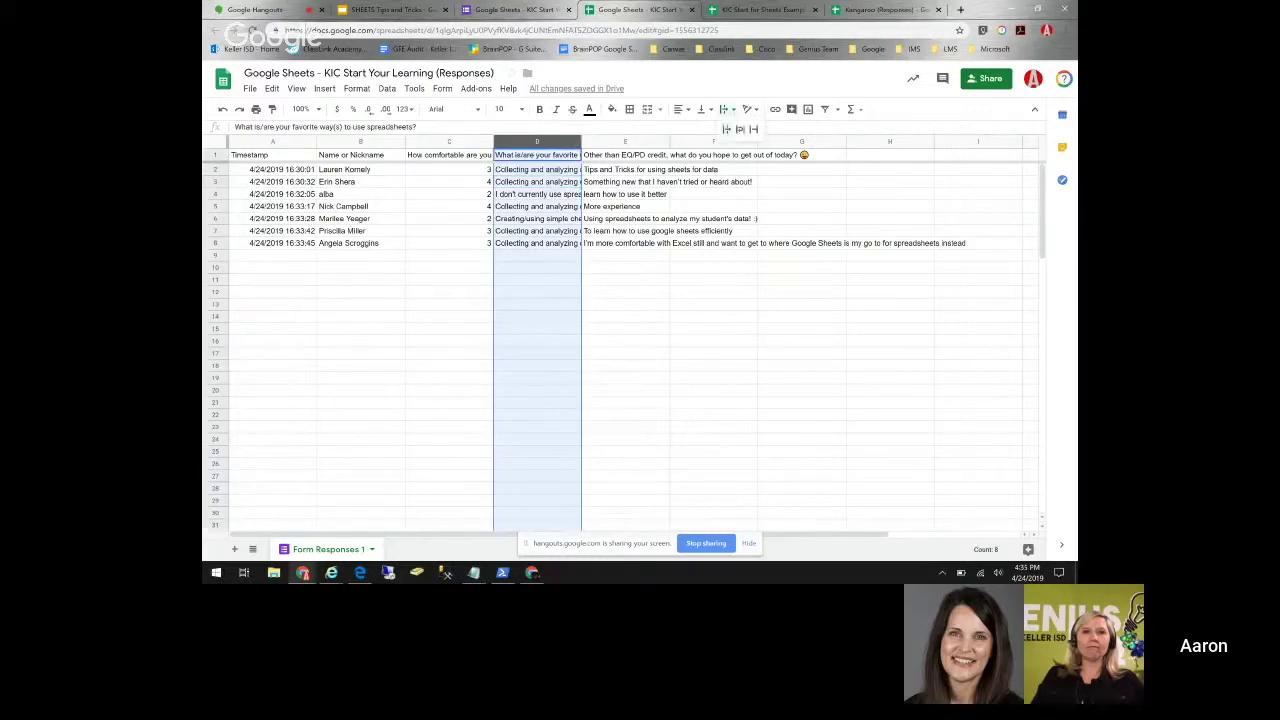
{"action": "left_click", "coordinate": [740, 129]}
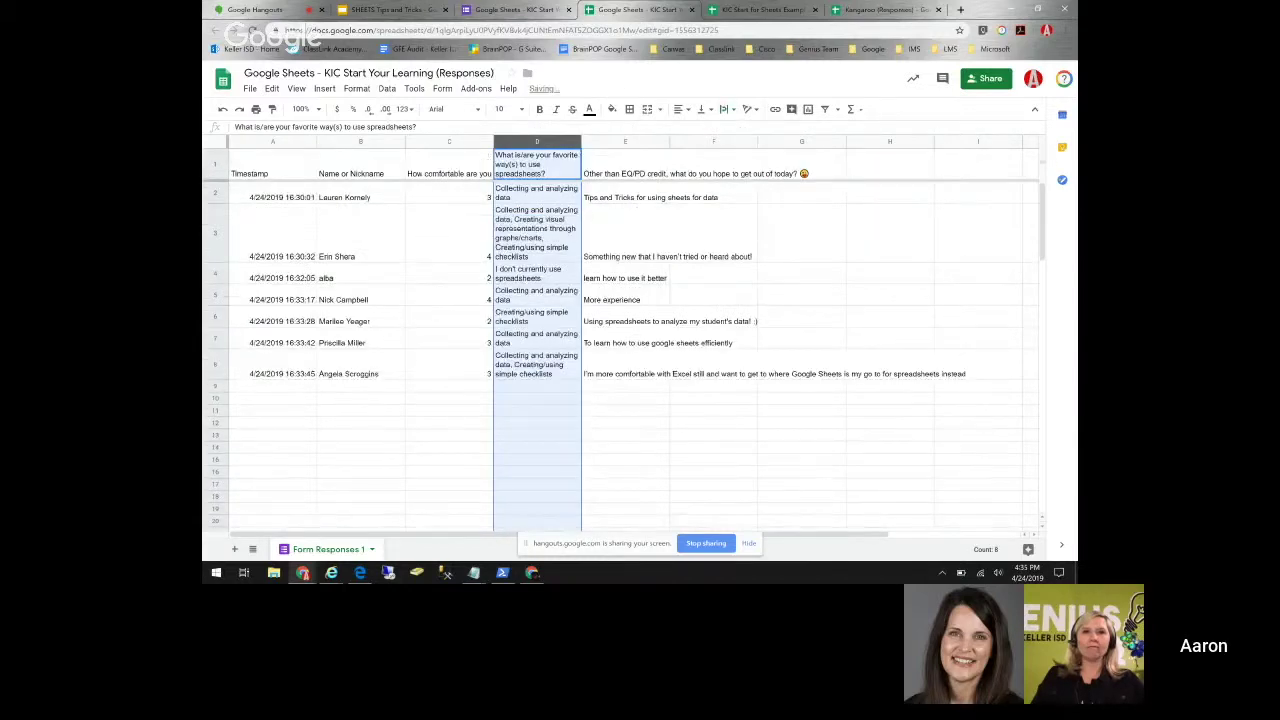
Go through the wrapped answers in column D one response after another
{"action": "key", "text": "Down"}
{"action": "key", "text": "Down"}
{"action": "key", "text": "Down"}
{"action": "key", "text": "Down"}
{"action": "key", "text": "Down"}
{"action": "key", "text": "Down"}
{"action": "key", "text": "Down"}
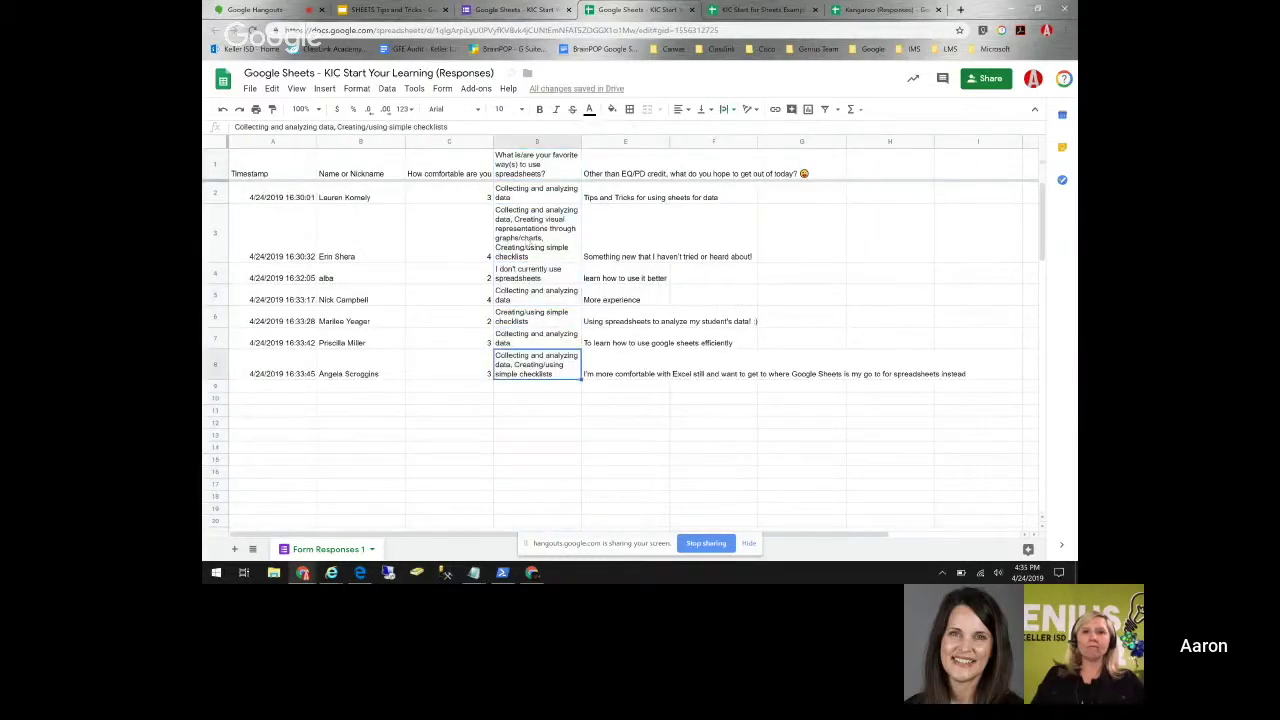
{"action": "left_click", "coordinate": [527, 240]}
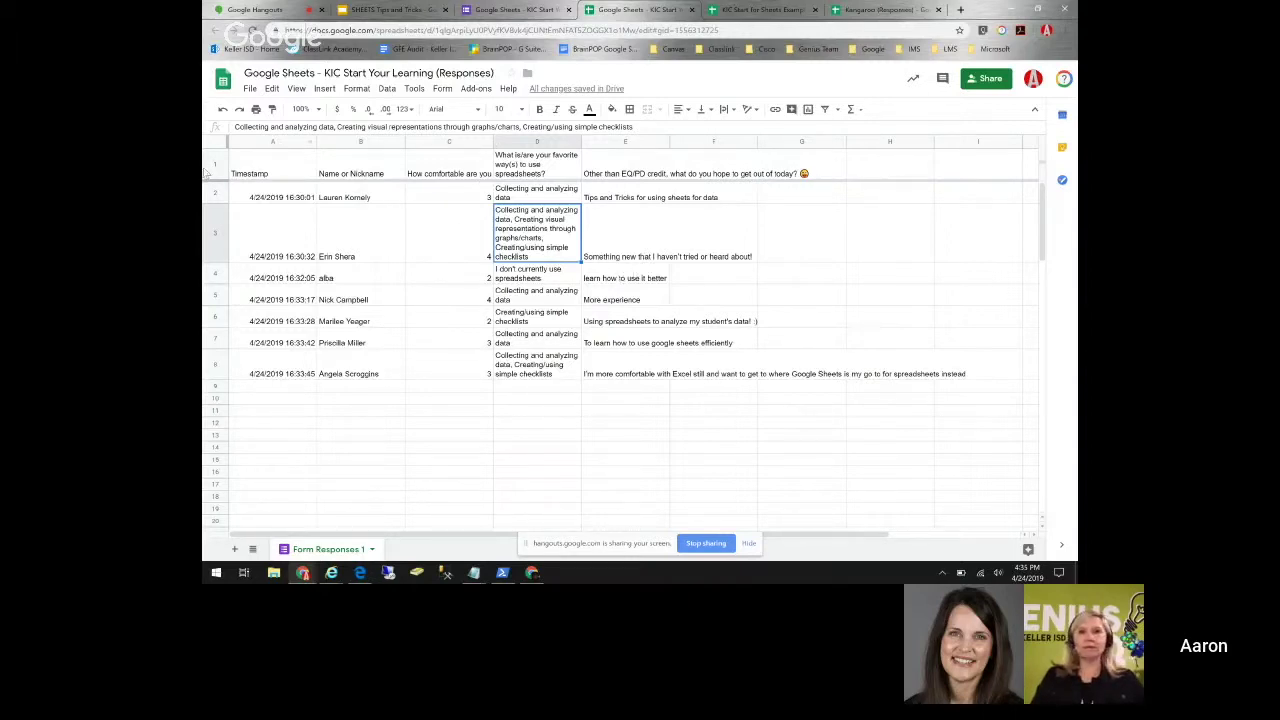
{"action": "key", "text": "Down"}
{"action": "key", "text": "Down"}
{"action": "key", "text": "Down"}
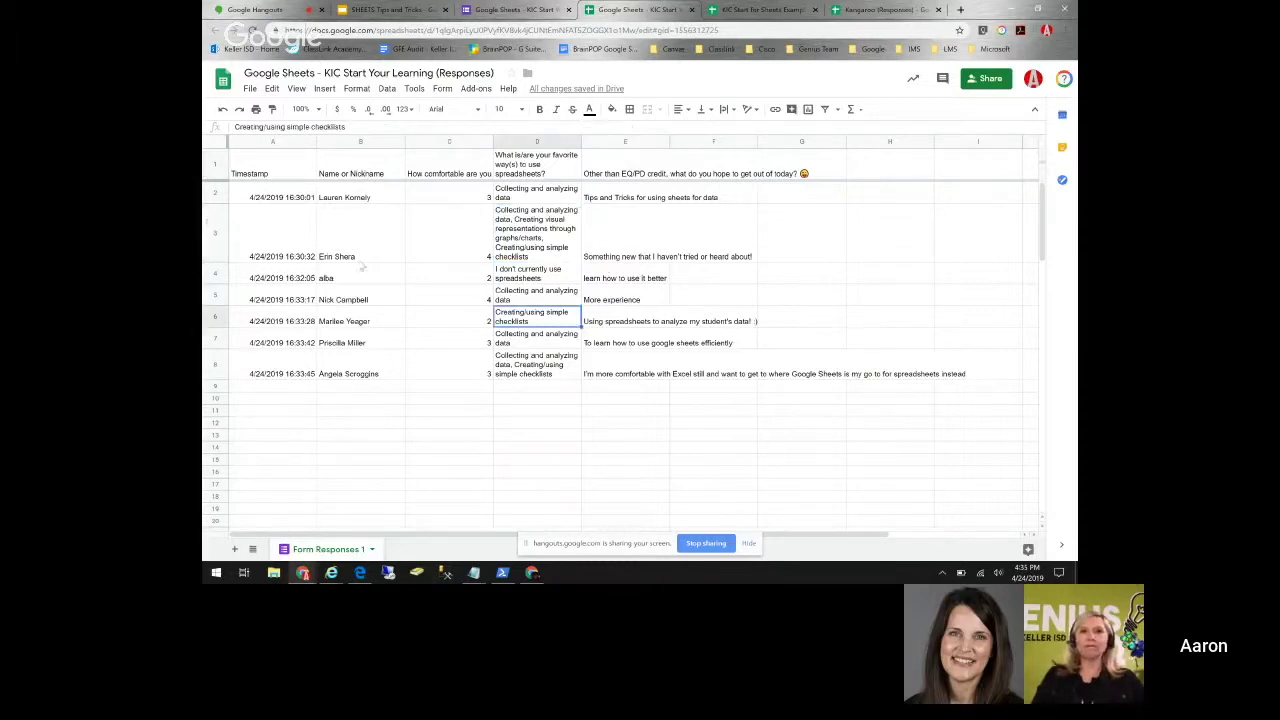
Look at the last rows of the sheet together with the frozen header row, and return to the responses
{"action": "scroll", "coordinate": [394, 260], "scroll_direction": "down", "scroll_amount": 5}
{"action": "scroll", "coordinate": [399, 267], "scroll_direction": "down", "scroll_amount": 10}
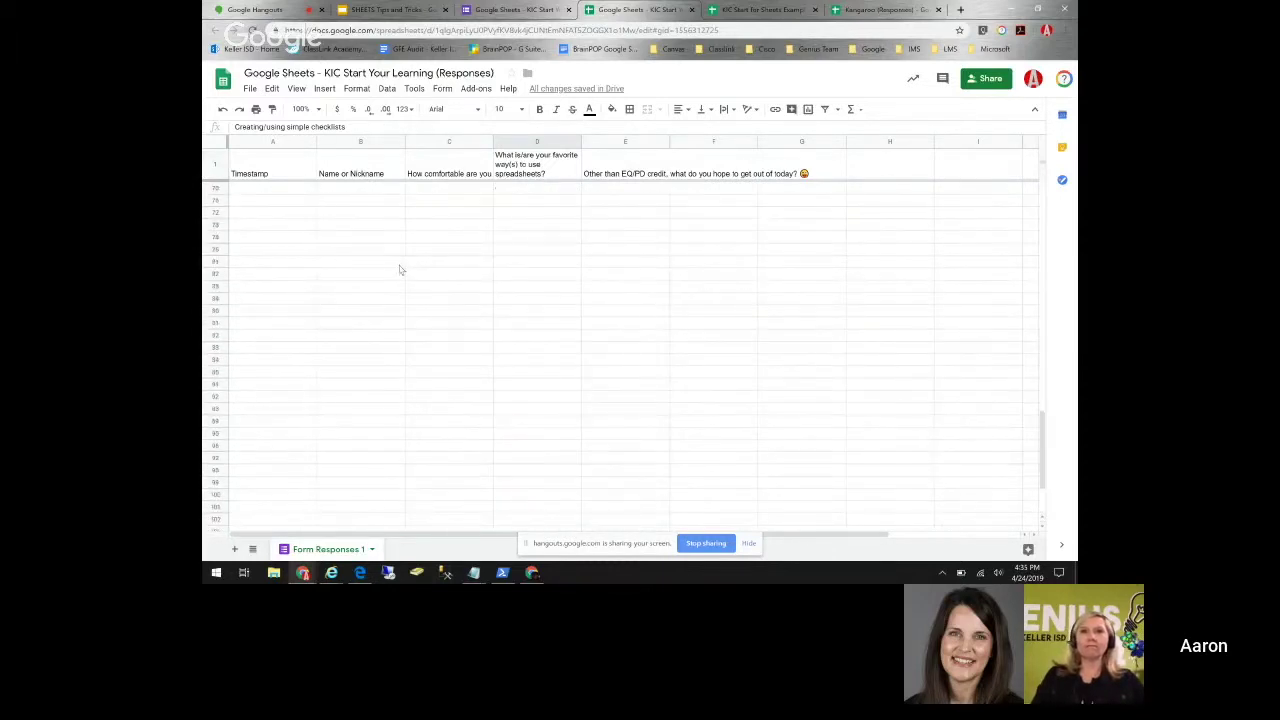
{"action": "left_click", "coordinate": [215, 494]}
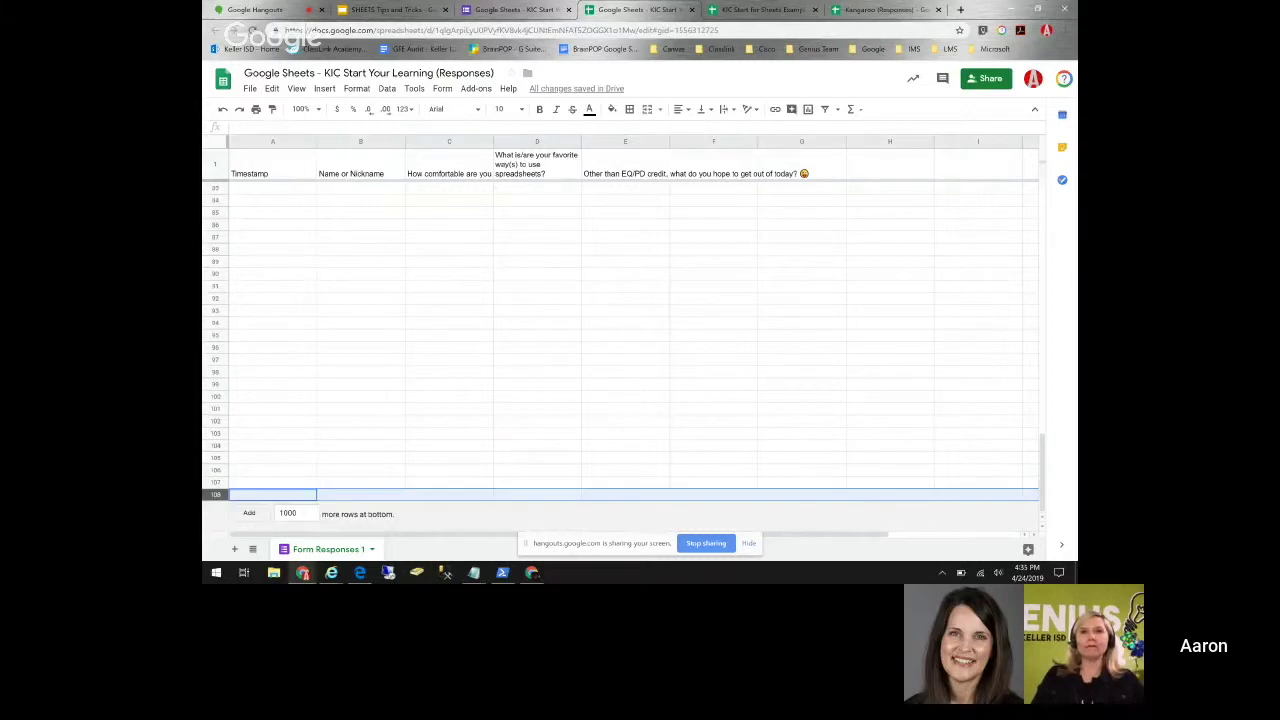
{"action": "left_click", "coordinate": [216, 166]}
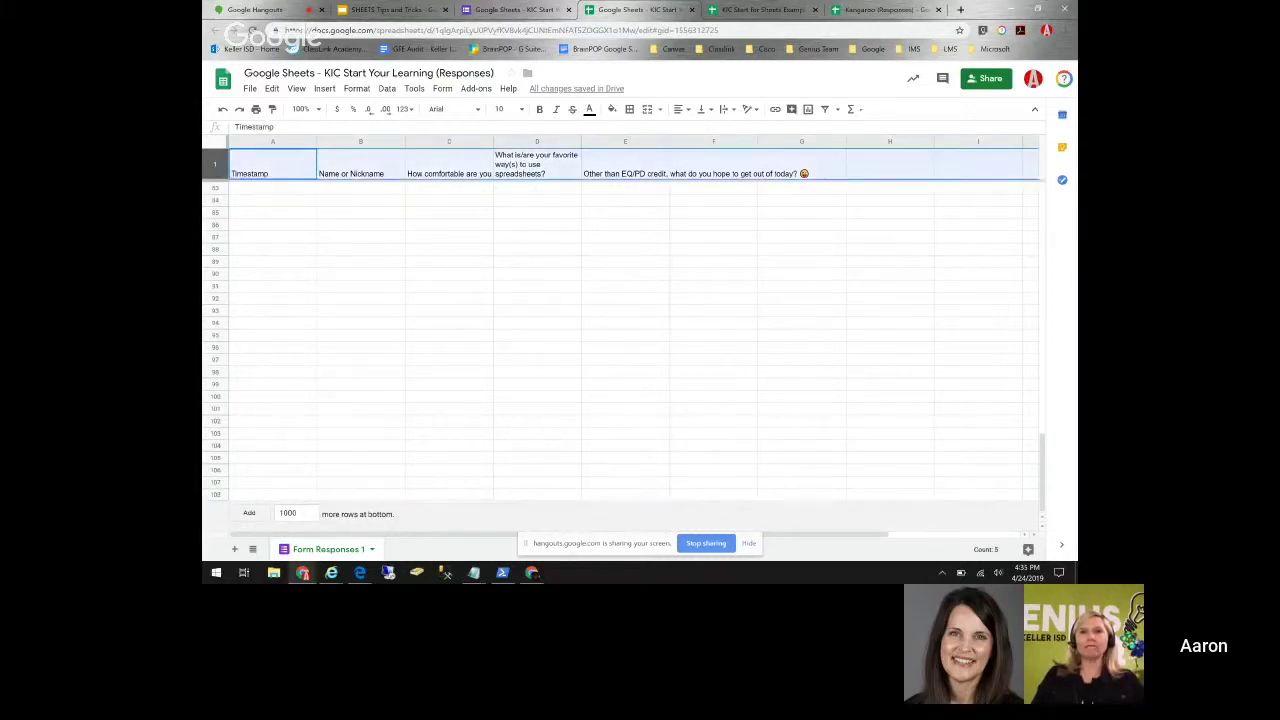
{"action": "scroll", "coordinate": [420, 270], "scroll_direction": "up", "scroll_amount": 10}
{"action": "left_click", "coordinate": [420, 270]}
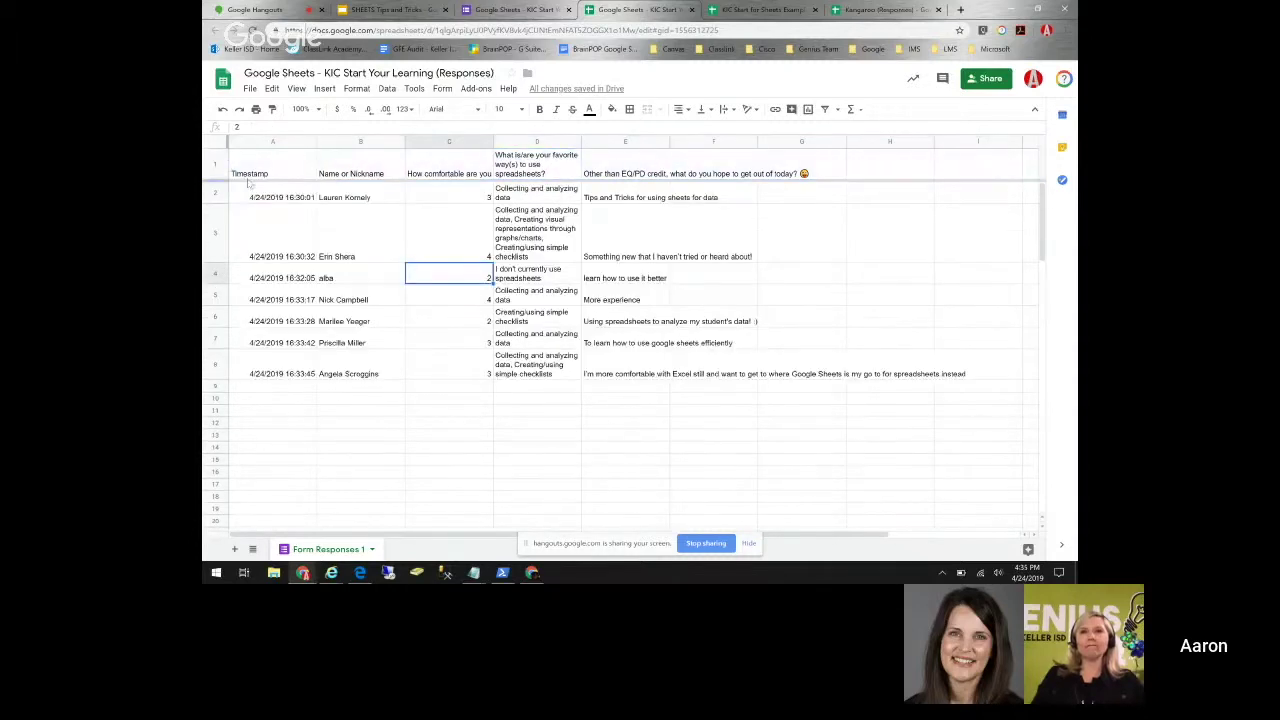
Set the sheet to freeze no rows and check how the header row behaves further down the sheet
{"action": "left_click", "coordinate": [218, 168]}
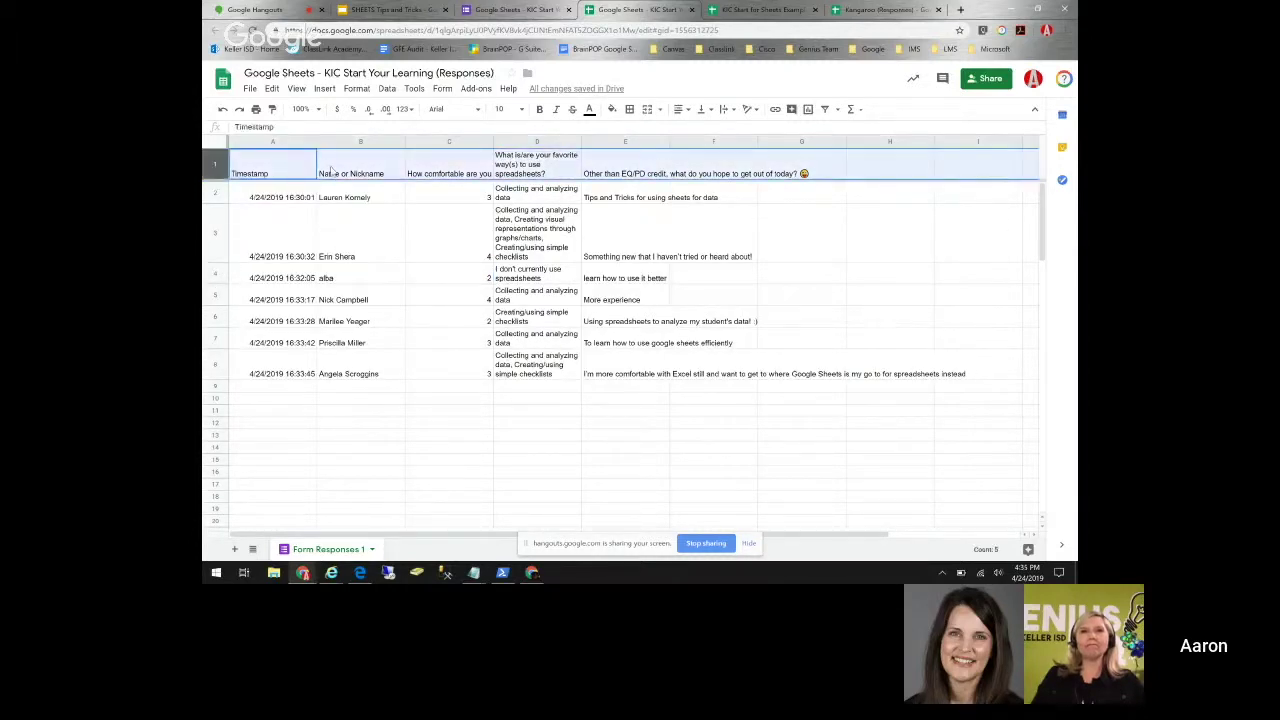
{"action": "left_click", "coordinate": [296, 89]}
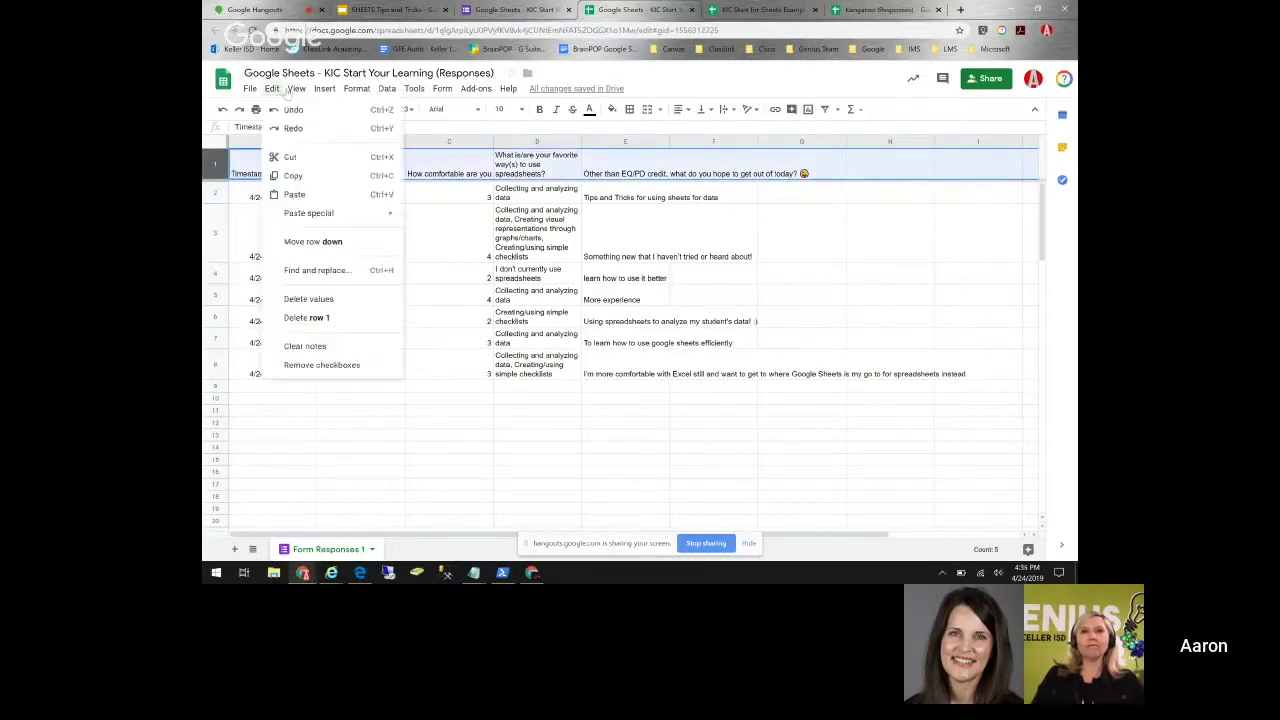
{"action": "mouse_move", "coordinate": [316, 112]}
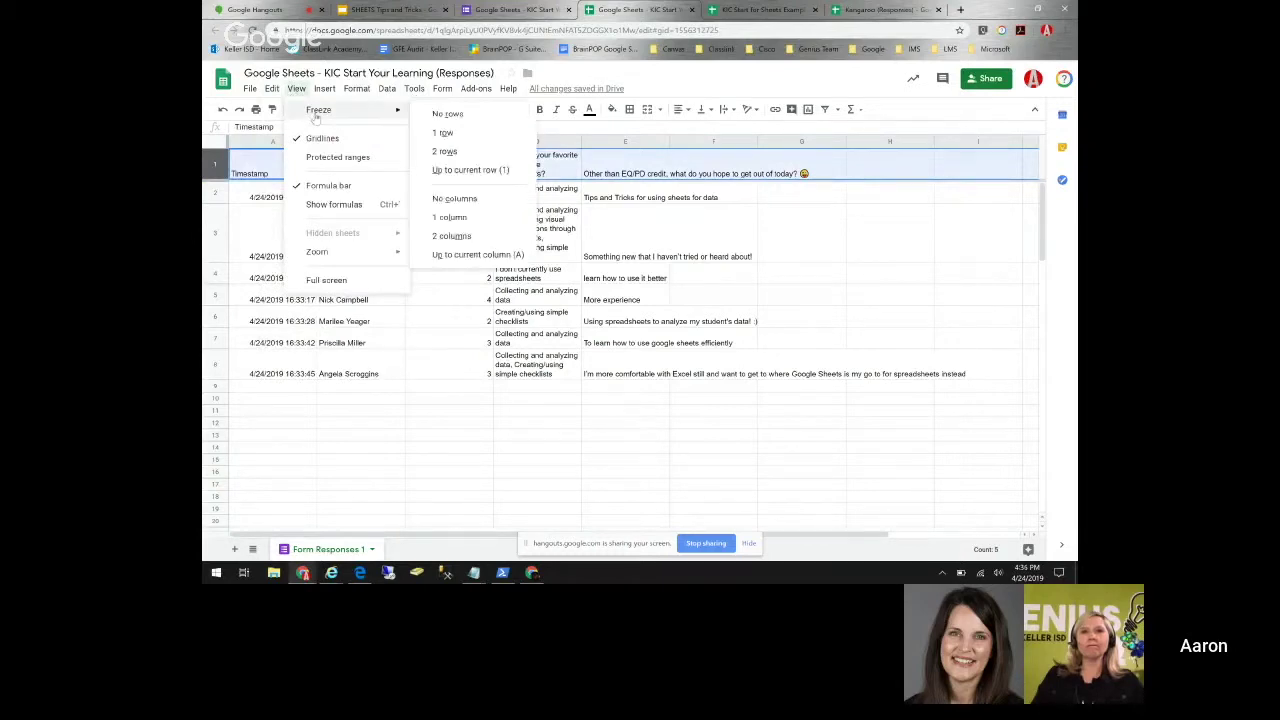
{"action": "left_click", "coordinate": [452, 116]}
{"action": "left_click", "coordinate": [458, 238]}
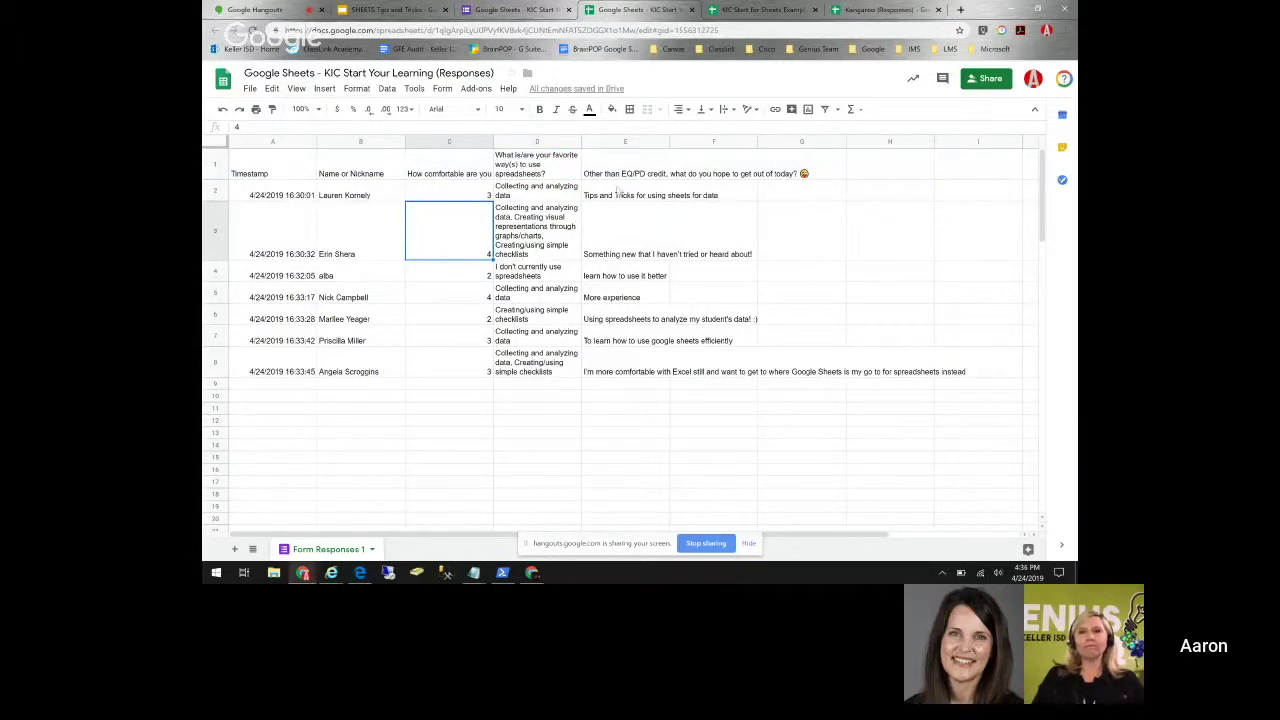
{"action": "scroll", "coordinate": [463, 289], "scroll_direction": "down", "scroll_amount": 15}
{"action": "scroll", "coordinate": [620, 330], "scroll_direction": "down", "scroll_amount": 3}
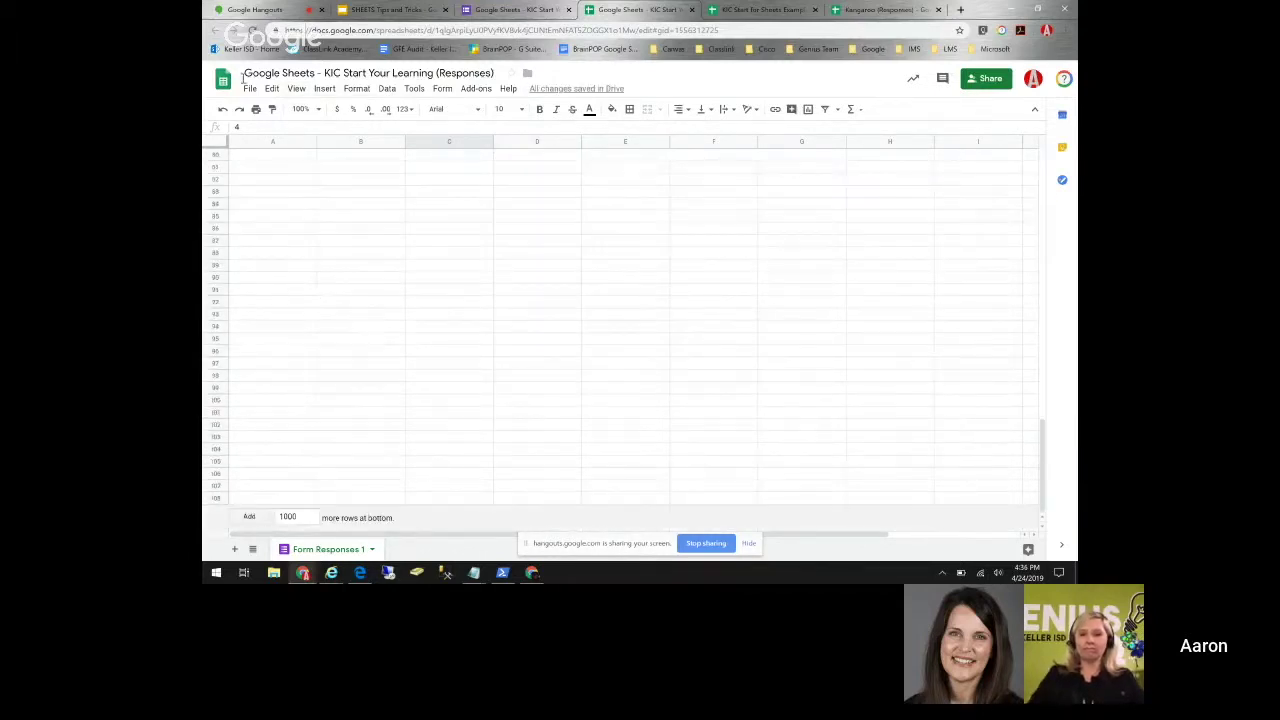
{"action": "scroll", "coordinate": [620, 330], "scroll_direction": "up", "scroll_amount": 20}
{"action": "scroll", "coordinate": [248, 202], "scroll_direction": "up", "scroll_amount": 2}
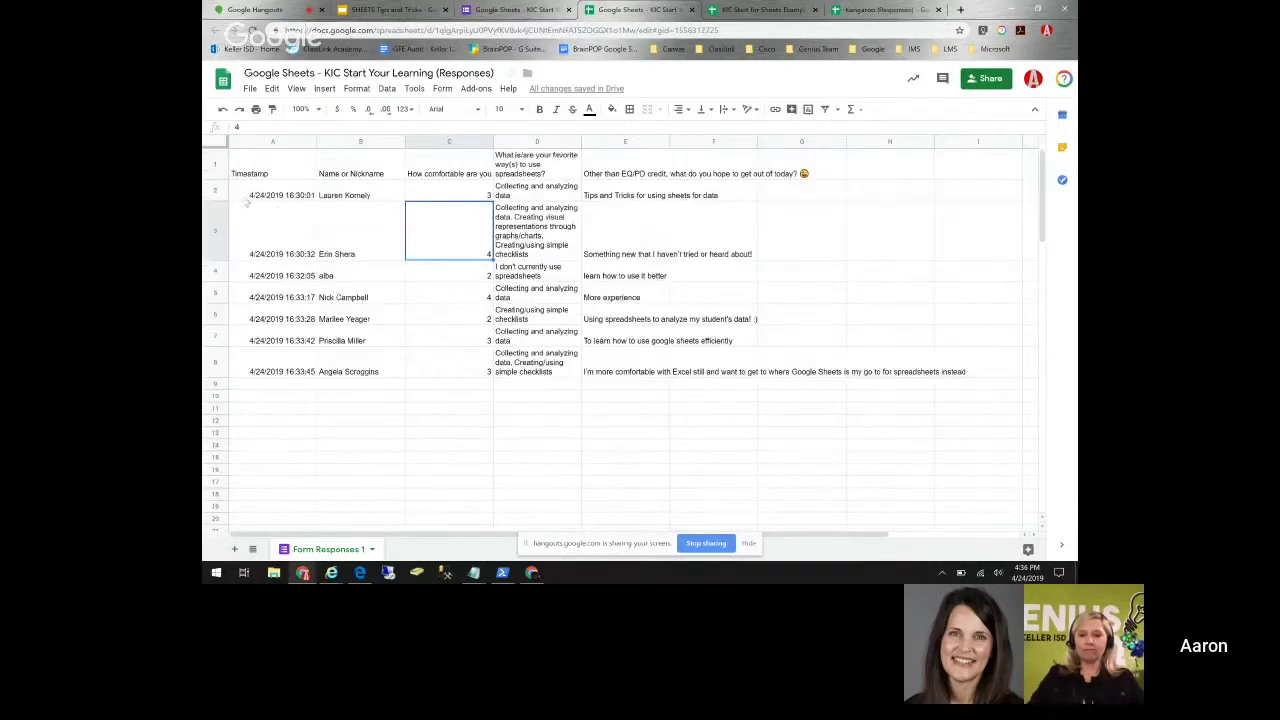
Freeze the first two rows of the response sheet
{"action": "left_click", "coordinate": [215, 166]}
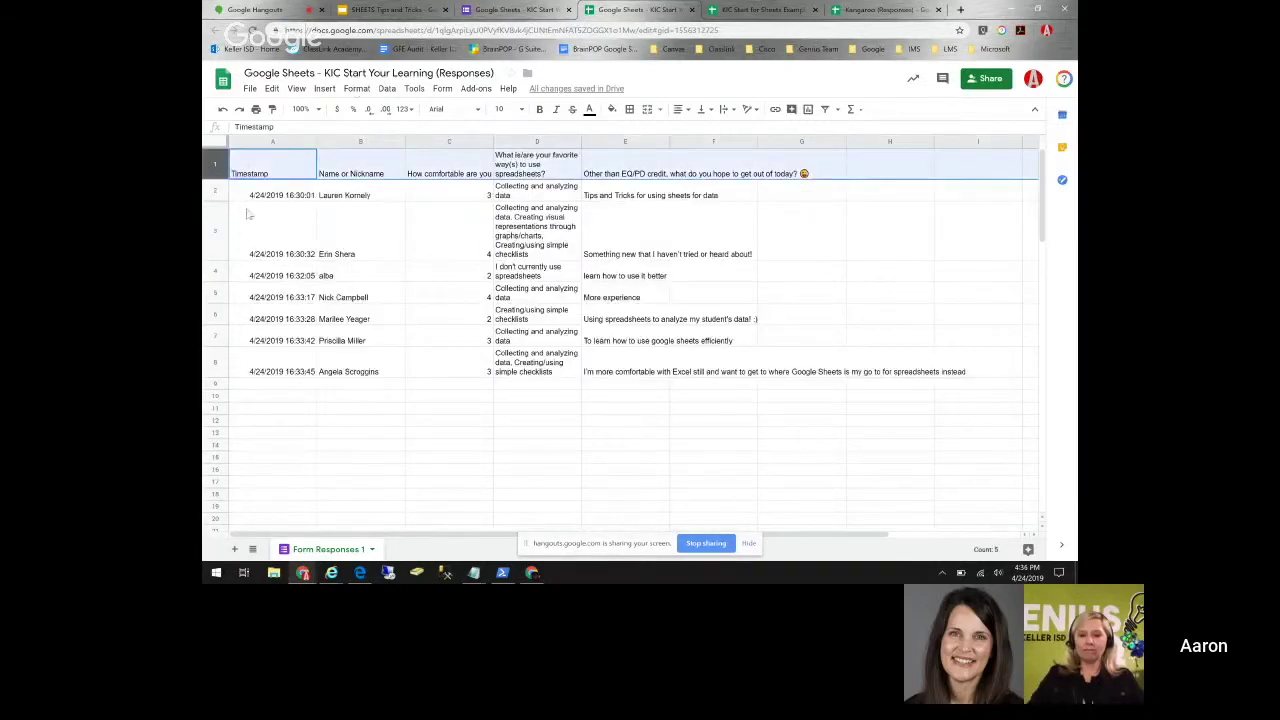
{"action": "left_click_drag", "start_coordinate": [215, 231], "coordinate": [215, 165]}
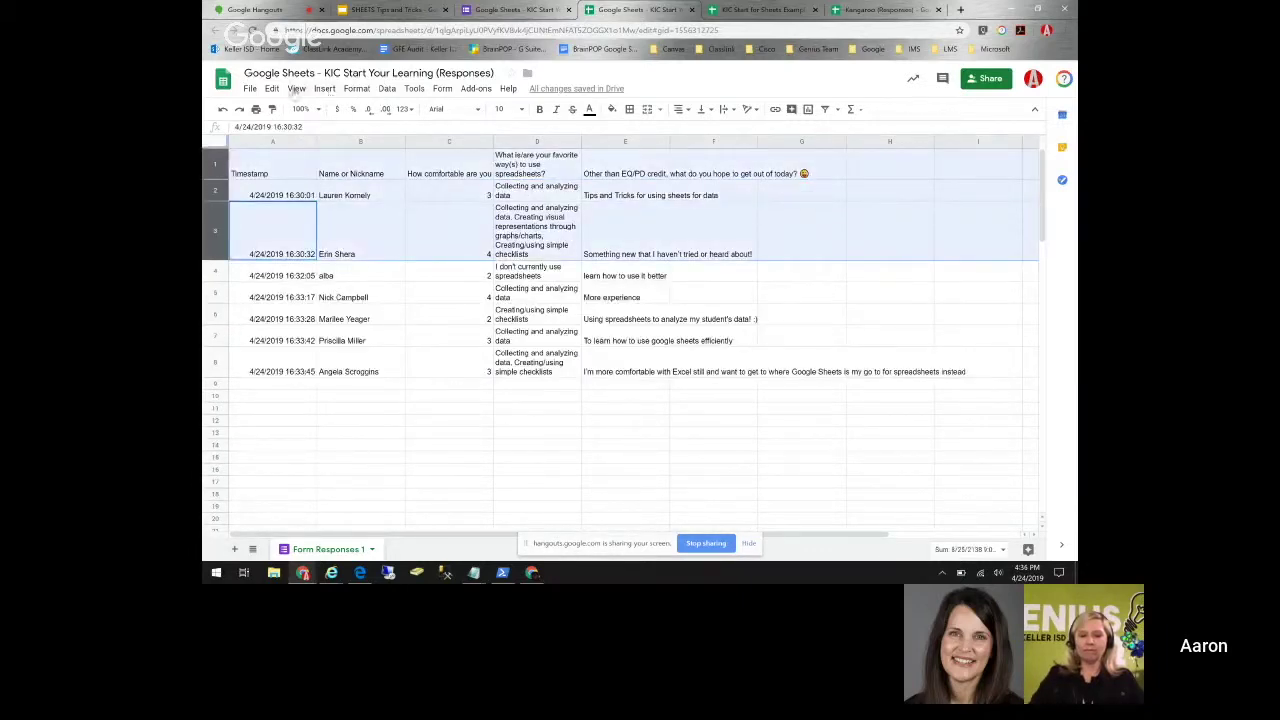
{"action": "left_click", "coordinate": [296, 89]}
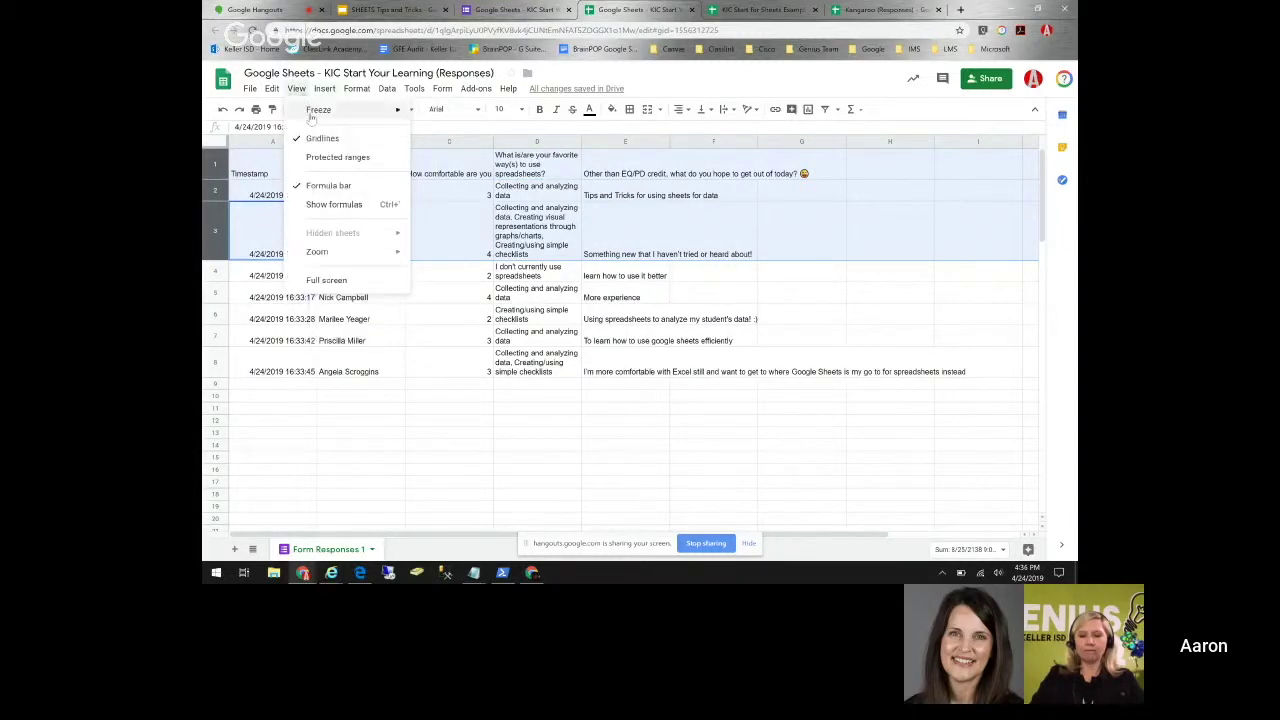
{"action": "mouse_move", "coordinate": [310, 111]}
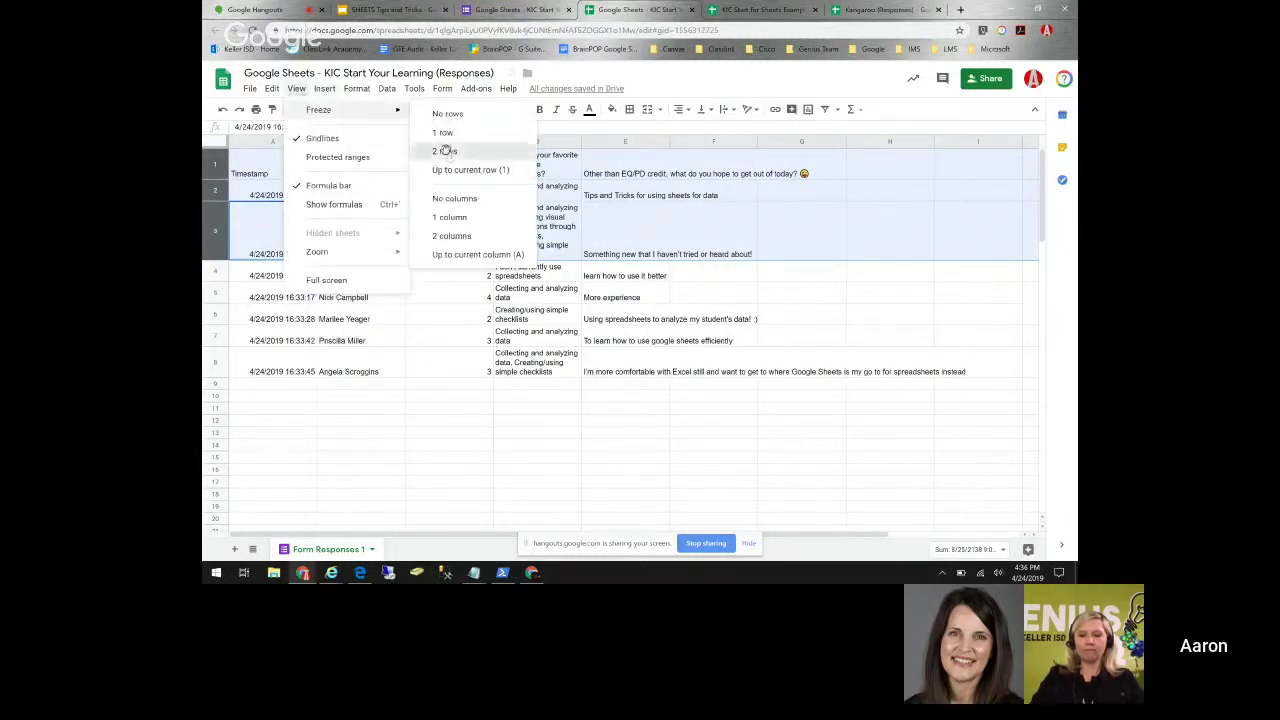
{"action": "left_click", "coordinate": [447, 153]}
{"action": "left_click", "coordinate": [449, 297]}
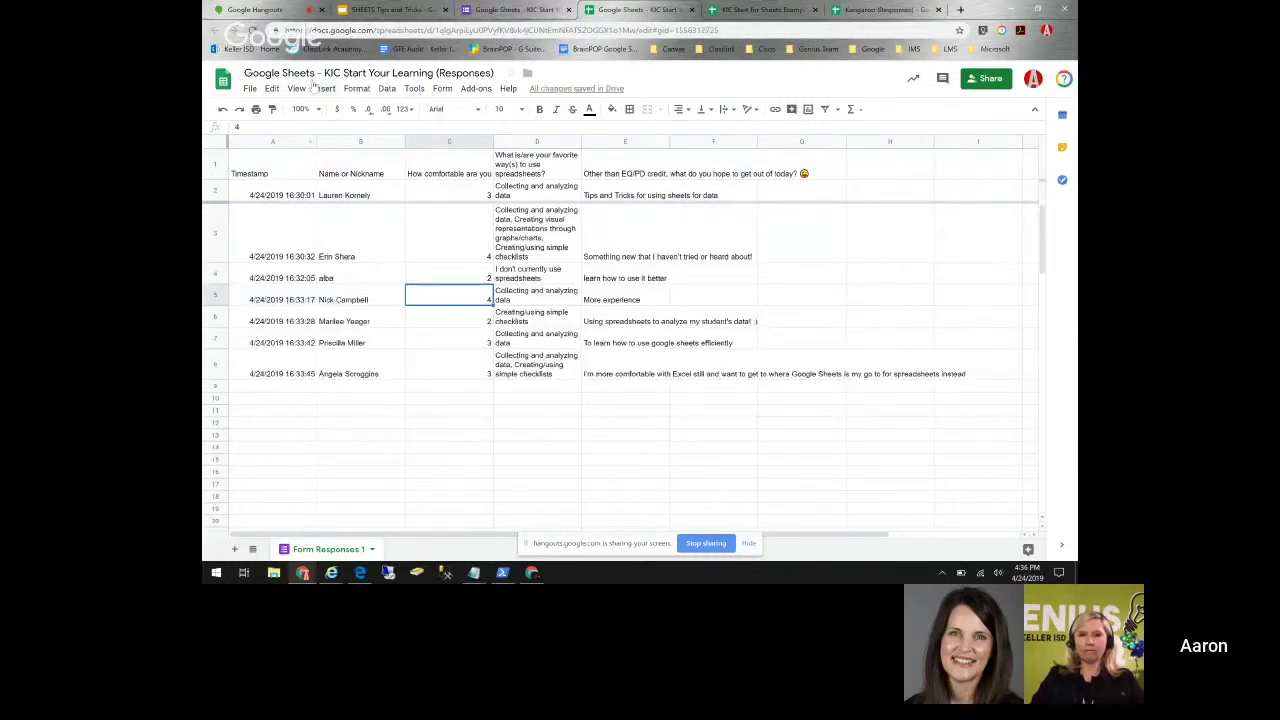
Freeze the Timestamp column of the response sheet and check that it stays in place while viewing the columns further across
{"action": "left_click", "coordinate": [272, 141]}
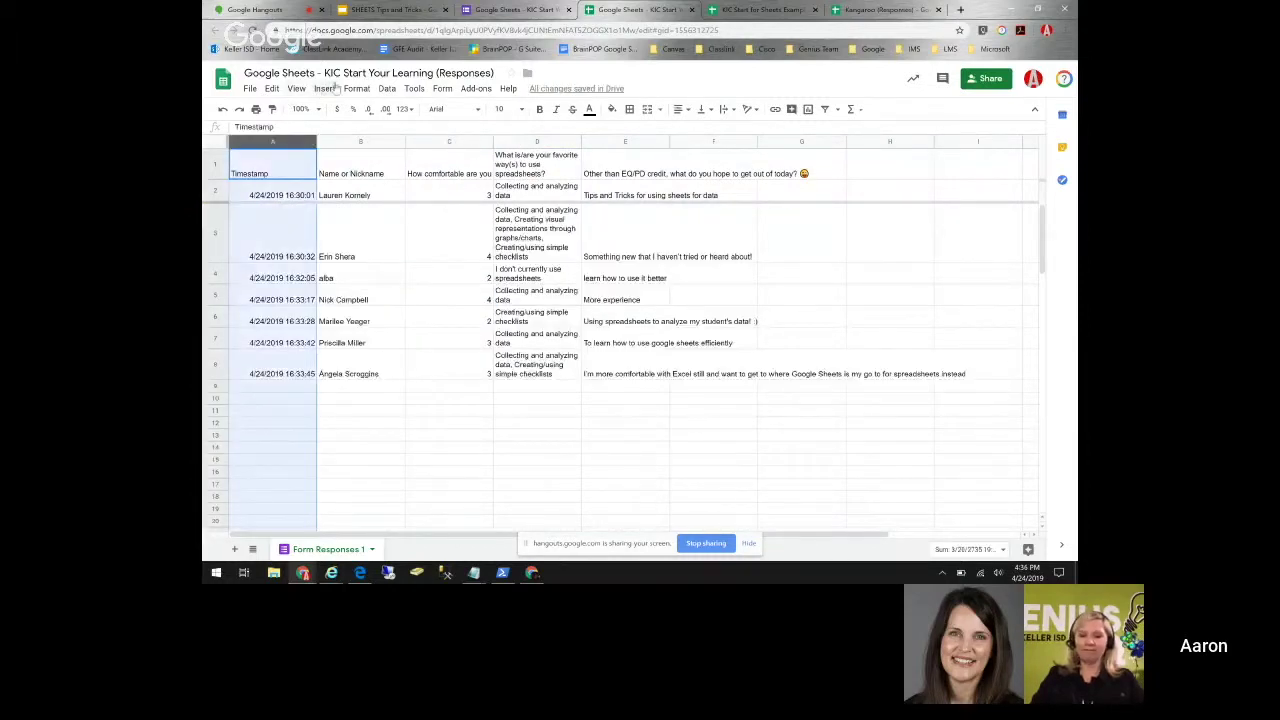
{"action": "left_click", "coordinate": [296, 89]}
{"action": "mouse_move", "coordinate": [316, 112]}
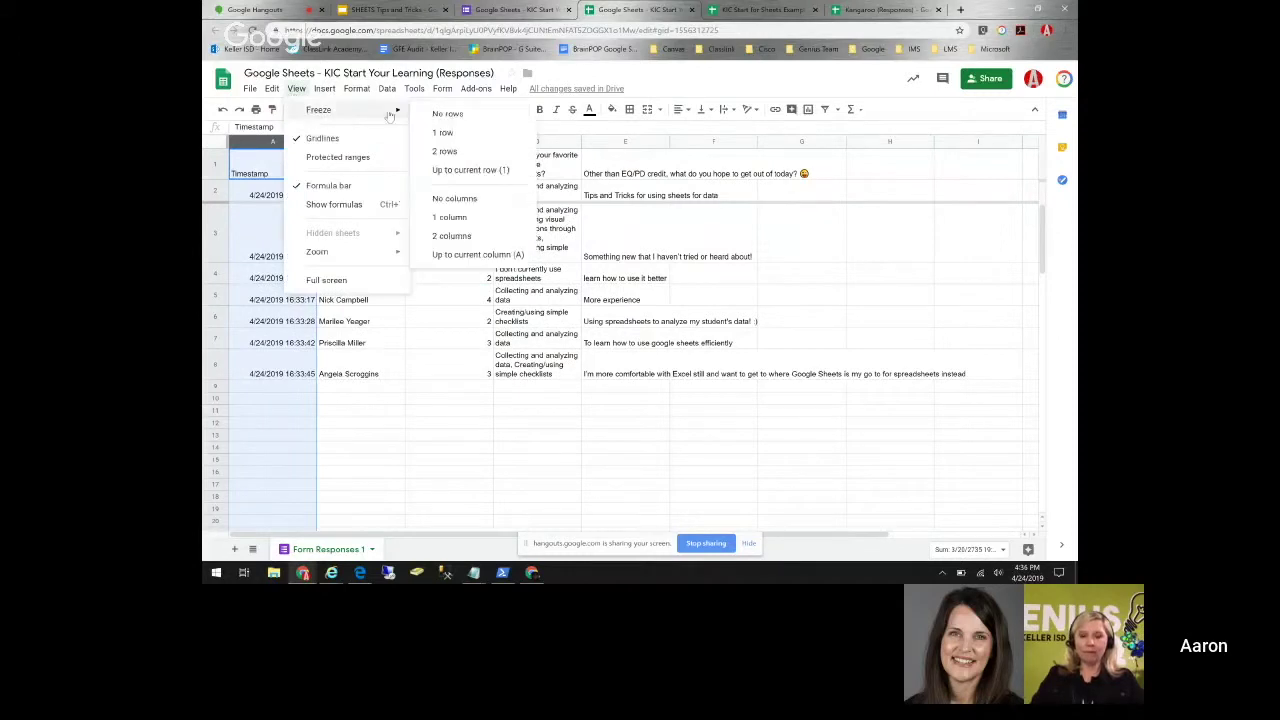
{"action": "left_click", "coordinate": [432, 216]}
{"action": "left_click", "coordinate": [428, 273]}
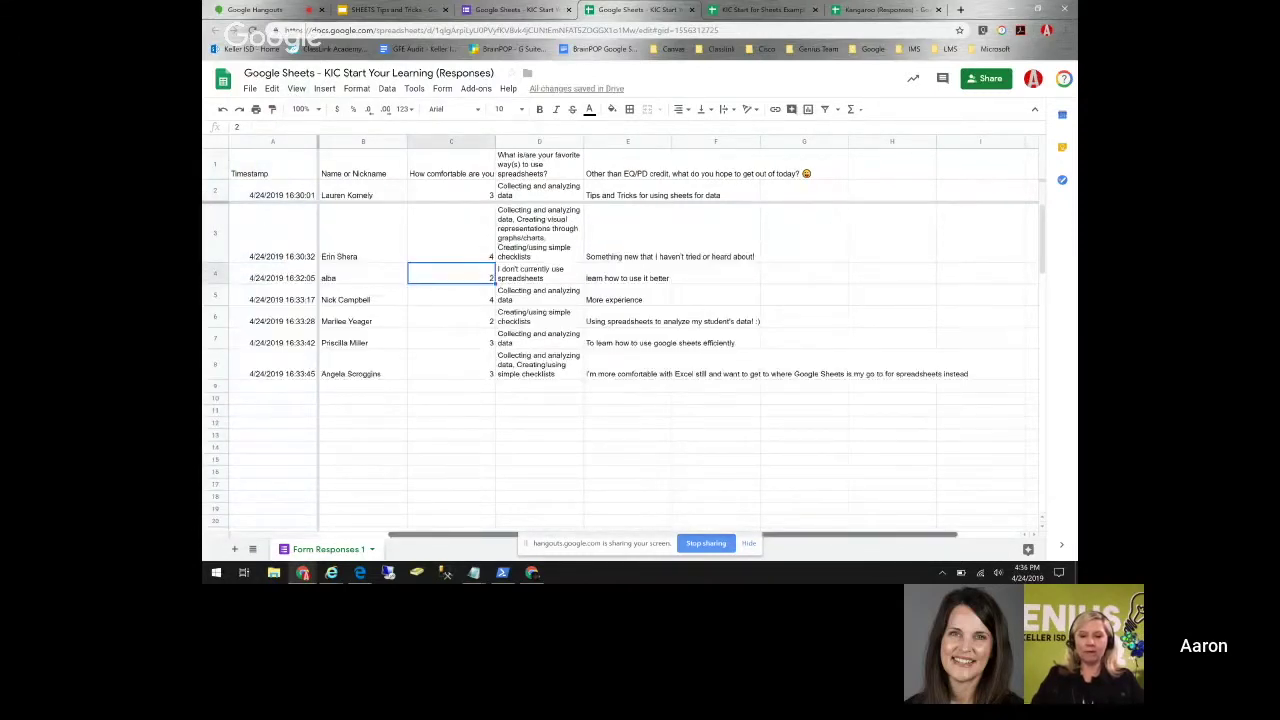
{"action": "scroll", "coordinate": [630, 300], "scroll_direction": "right", "scroll_amount": 2}
{"action": "scroll", "coordinate": [510, 268], "scroll_direction": "left", "scroll_amount": 2}
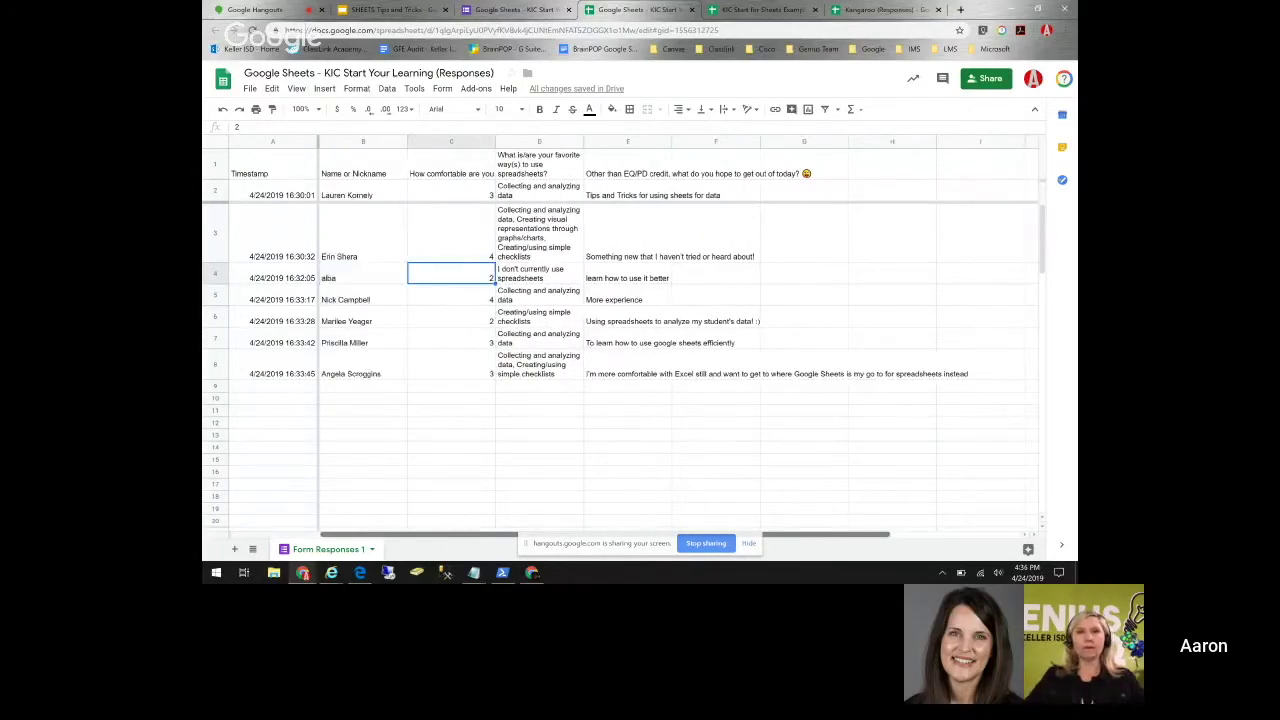
{"action": "scroll", "coordinate": [510, 268], "scroll_direction": "right", "scroll_amount": 3}
{"action": "scroll", "coordinate": [510, 268], "scroll_direction": "left", "scroll_amount": 3}
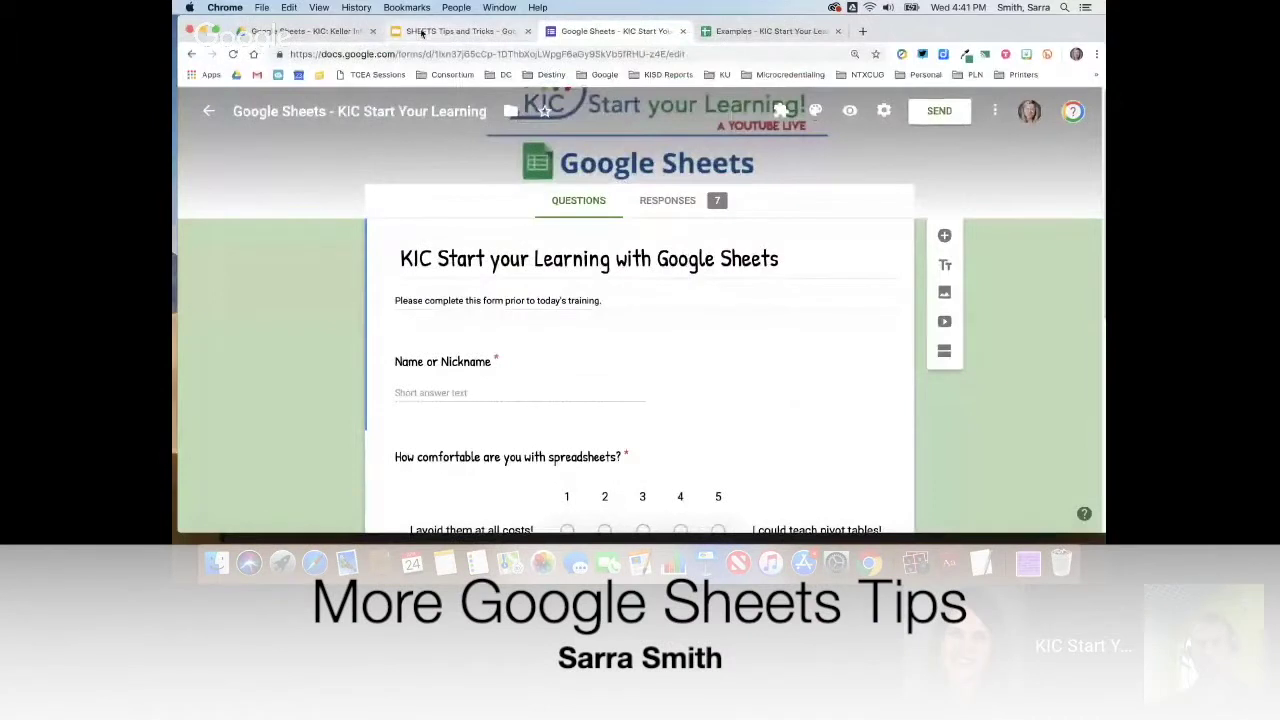
Switch to the "Examples - KIC Start Your Learning" spreadsheet and enter January in B1 and February in C1
{"action": "left_click", "coordinate": [764, 34]}
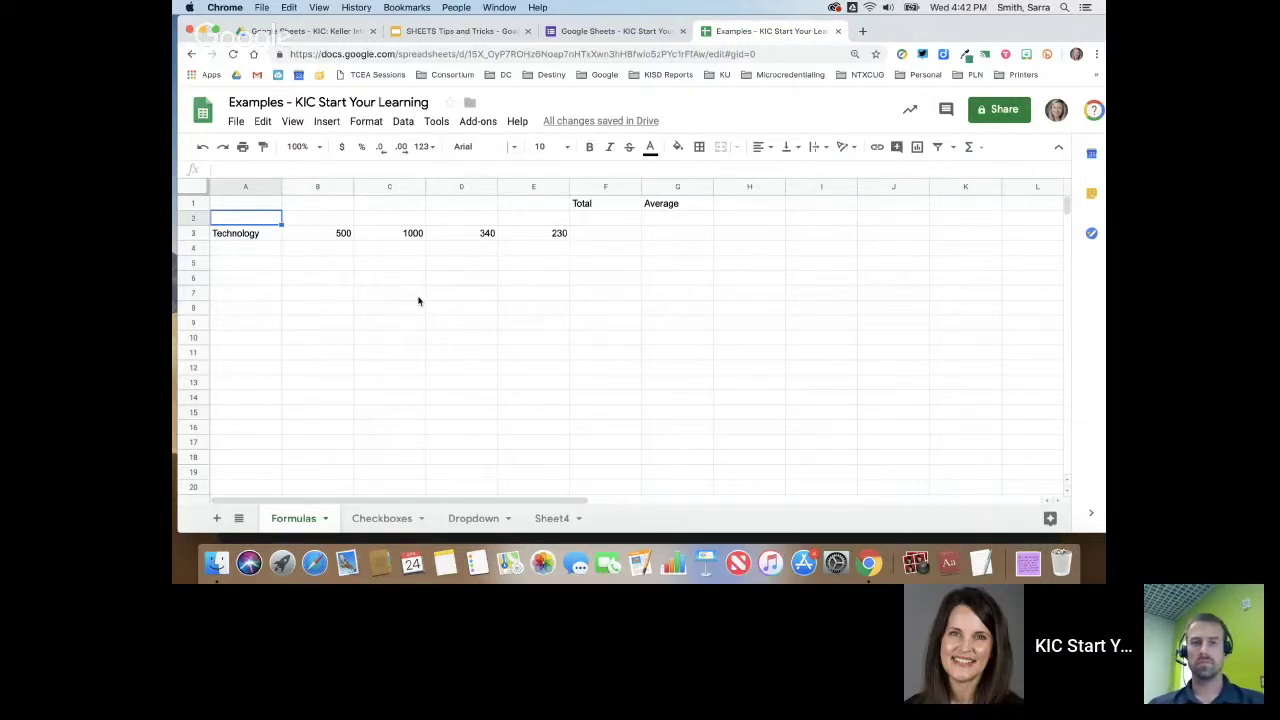
{"action": "type", "text": "S"}
{"action": "key", "text": "BackSpace"}
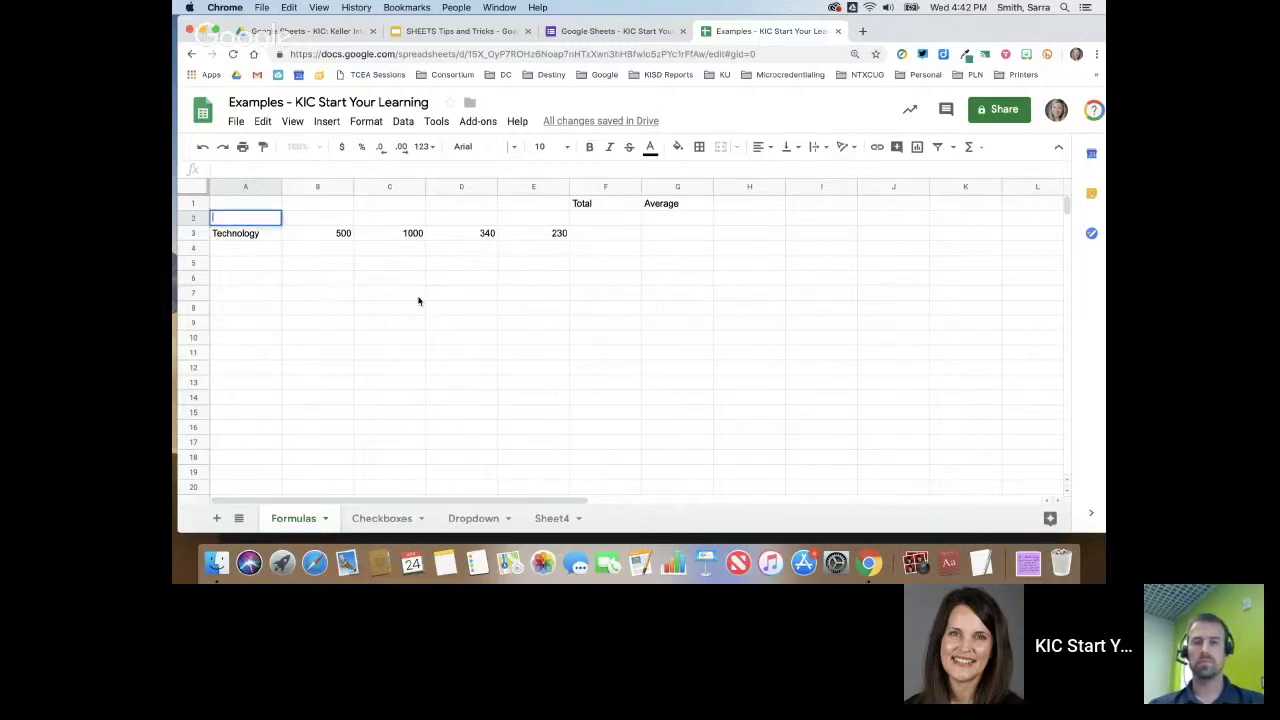
{"action": "key", "text": "Up"}
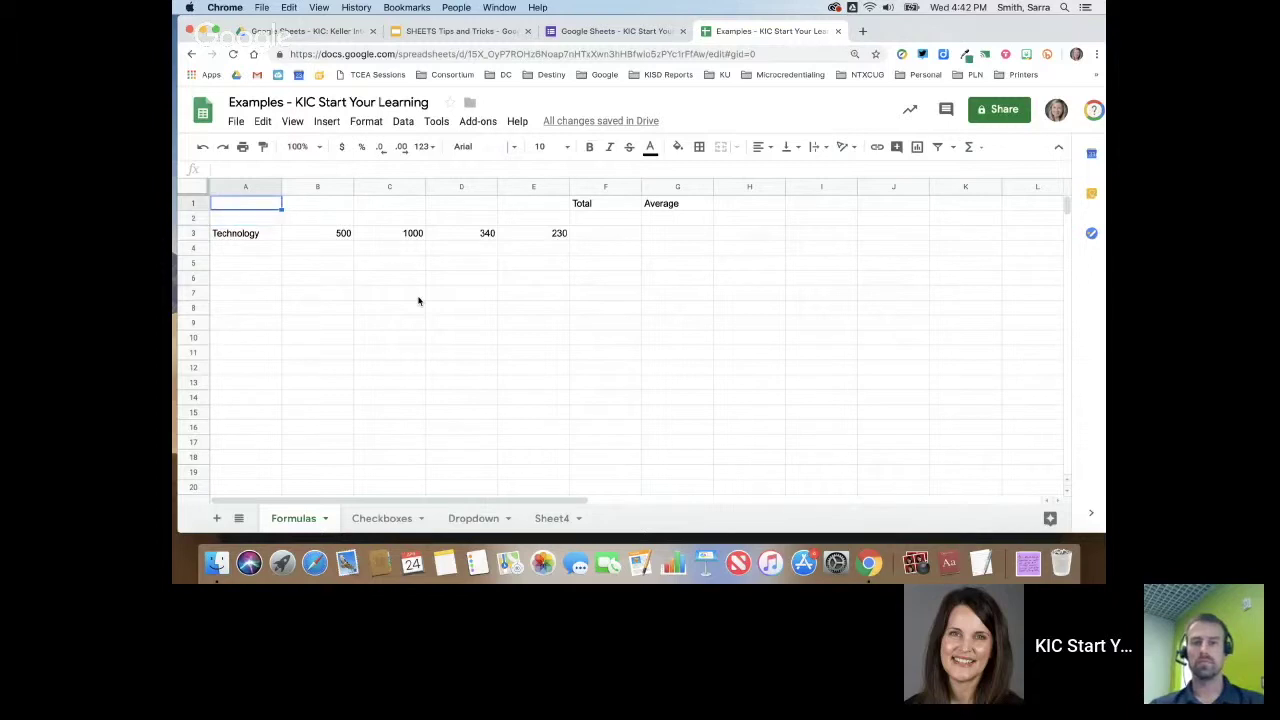
{"action": "key", "text": "Right"}
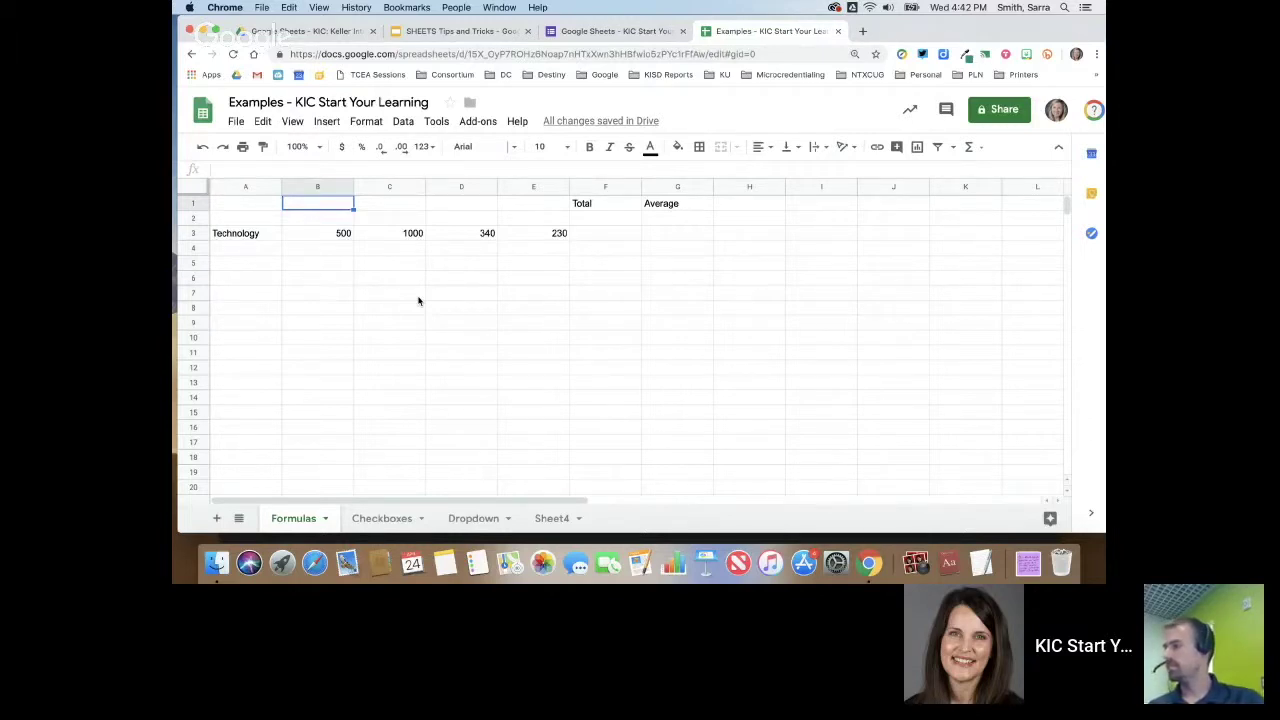
{"action": "type", "text": "January"}
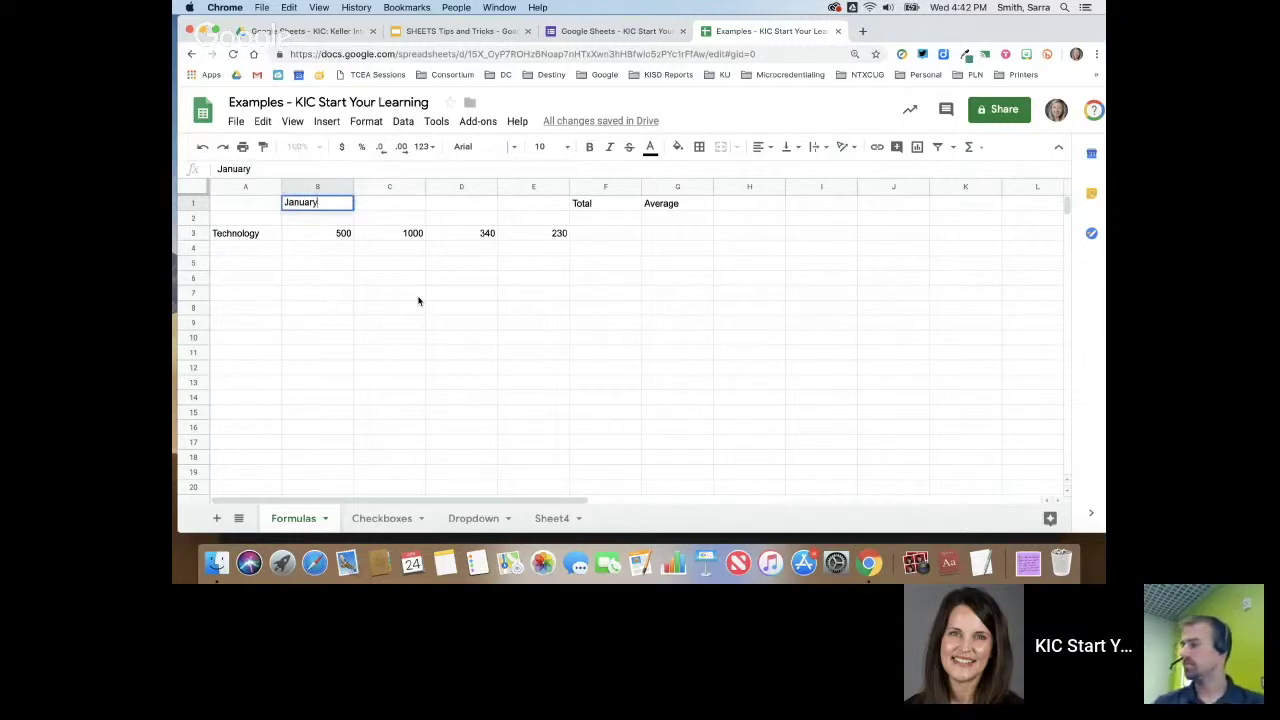
{"action": "key", "text": "Tab"}
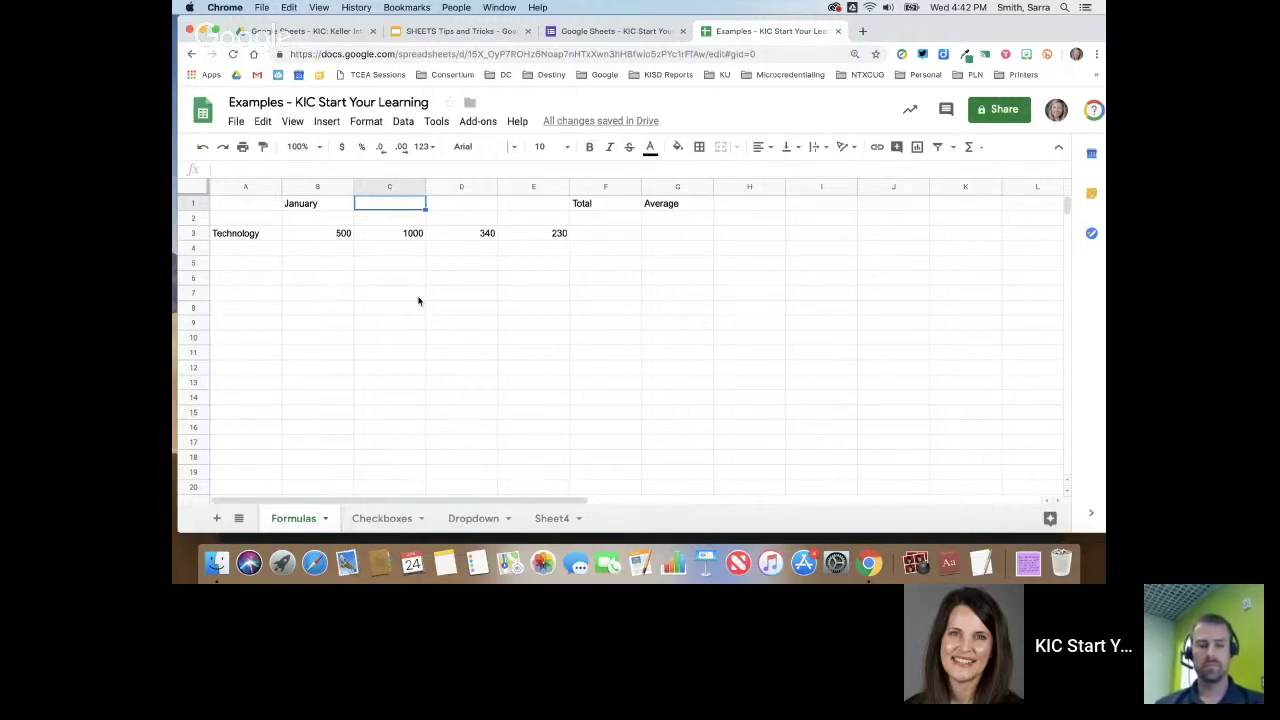
{"action": "type", "text": "Feb"}
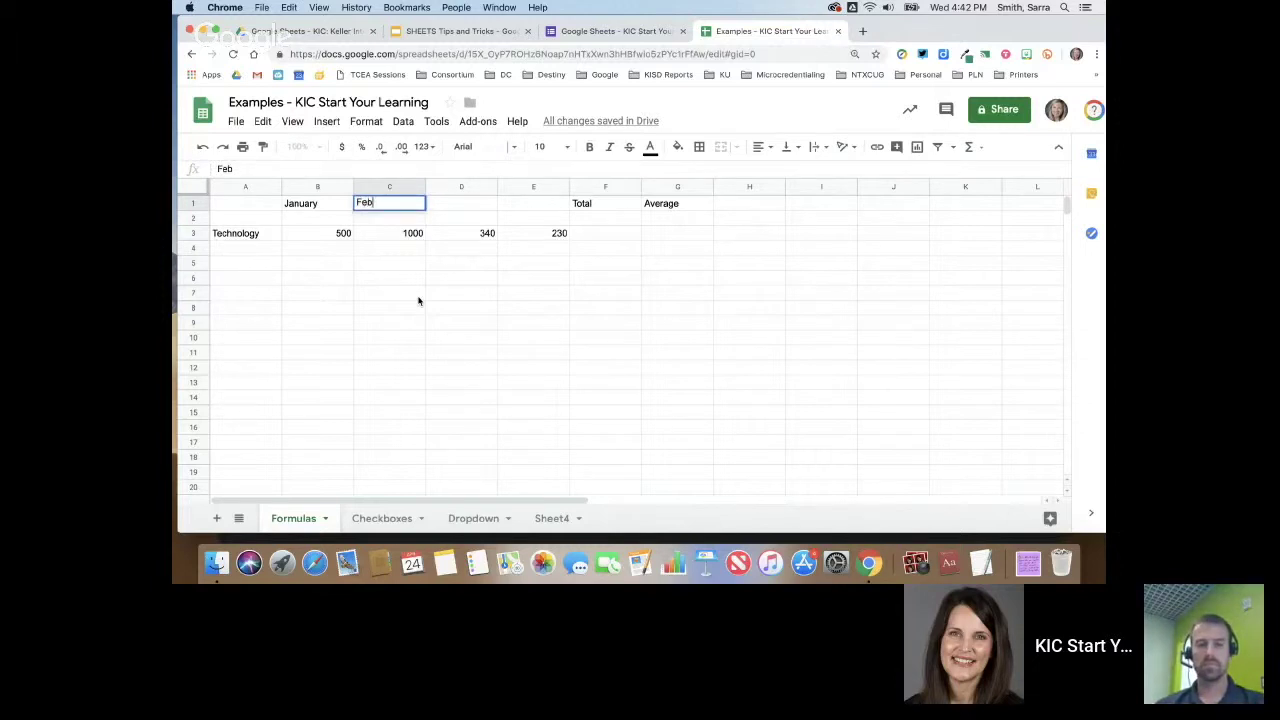
{"action": "type", "text": "ruary"}
{"action": "key", "text": "Tab"}
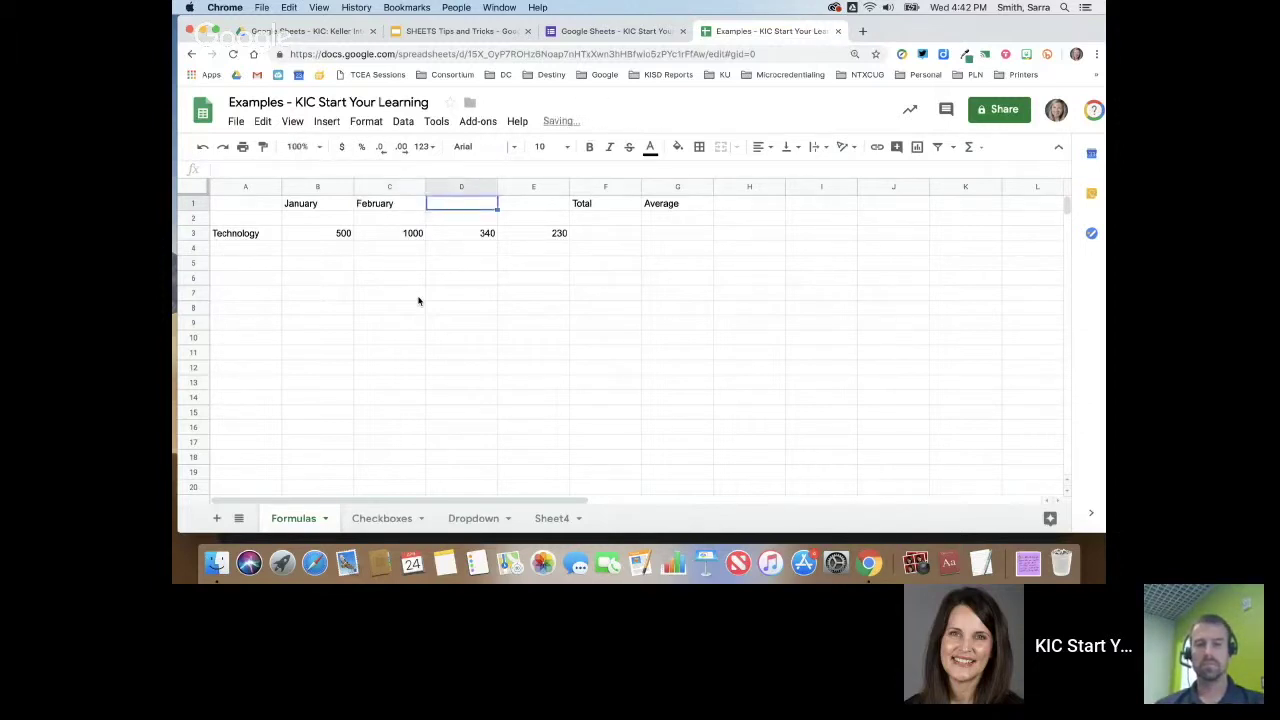
{"action": "key", "text": "Left"}
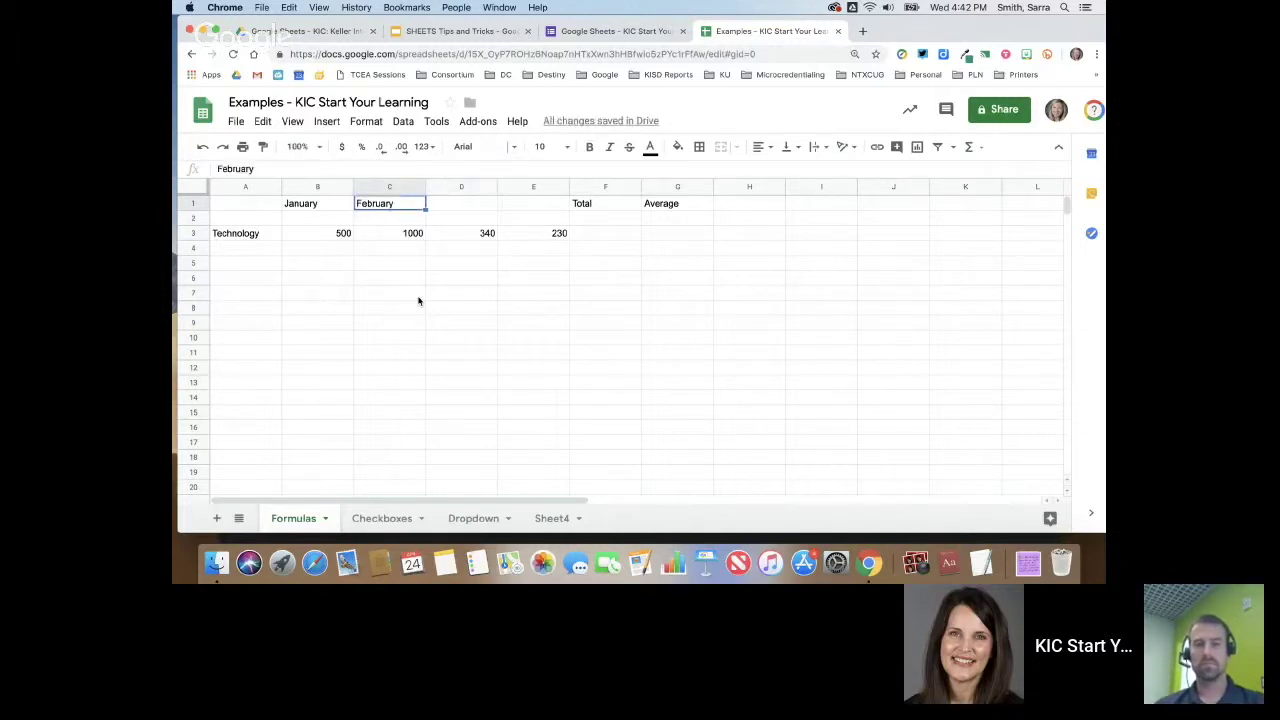
{"action": "key", "text": "Left"}
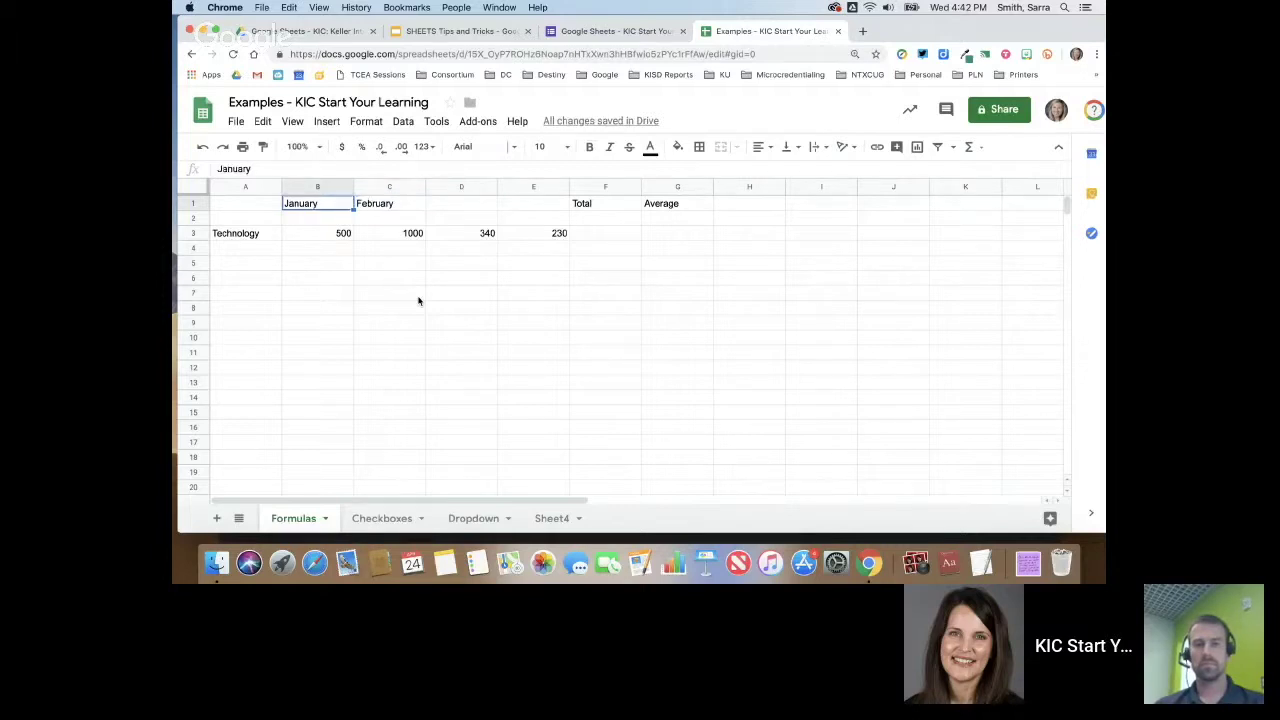
{"action": "left_click", "coordinate": [376, 267]}
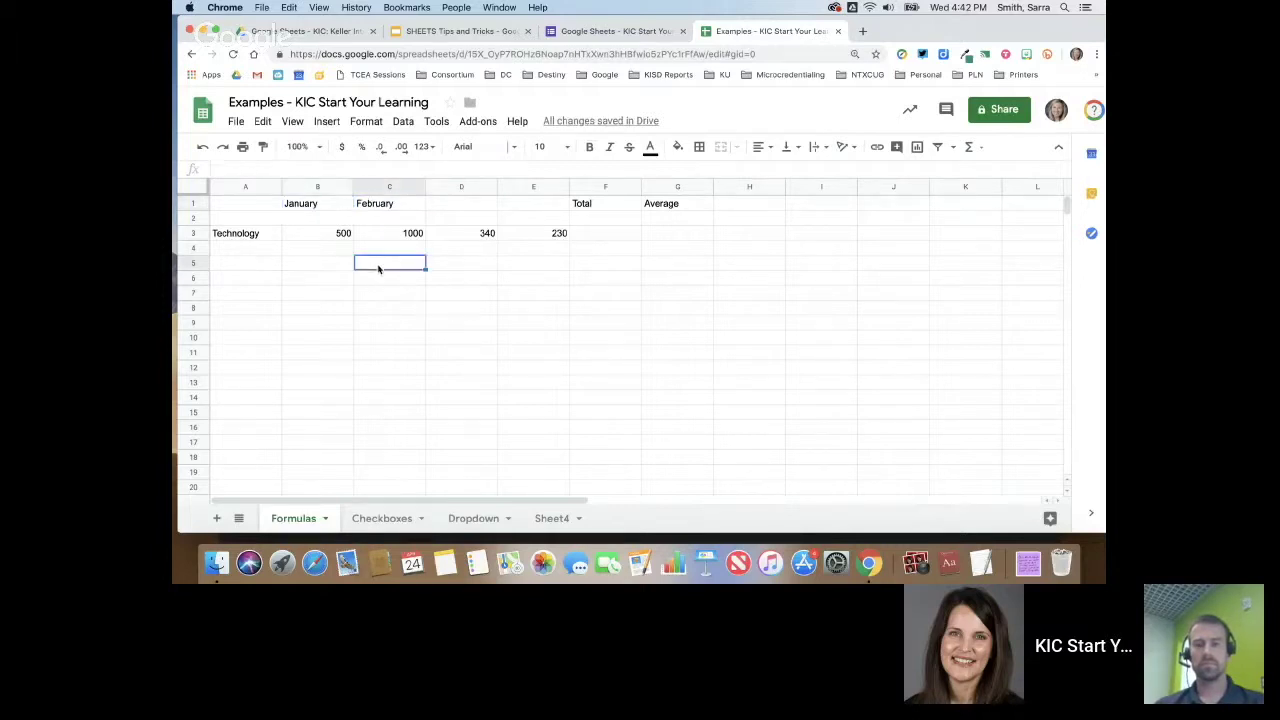
{"action": "left_click", "coordinate": [330, 207]}
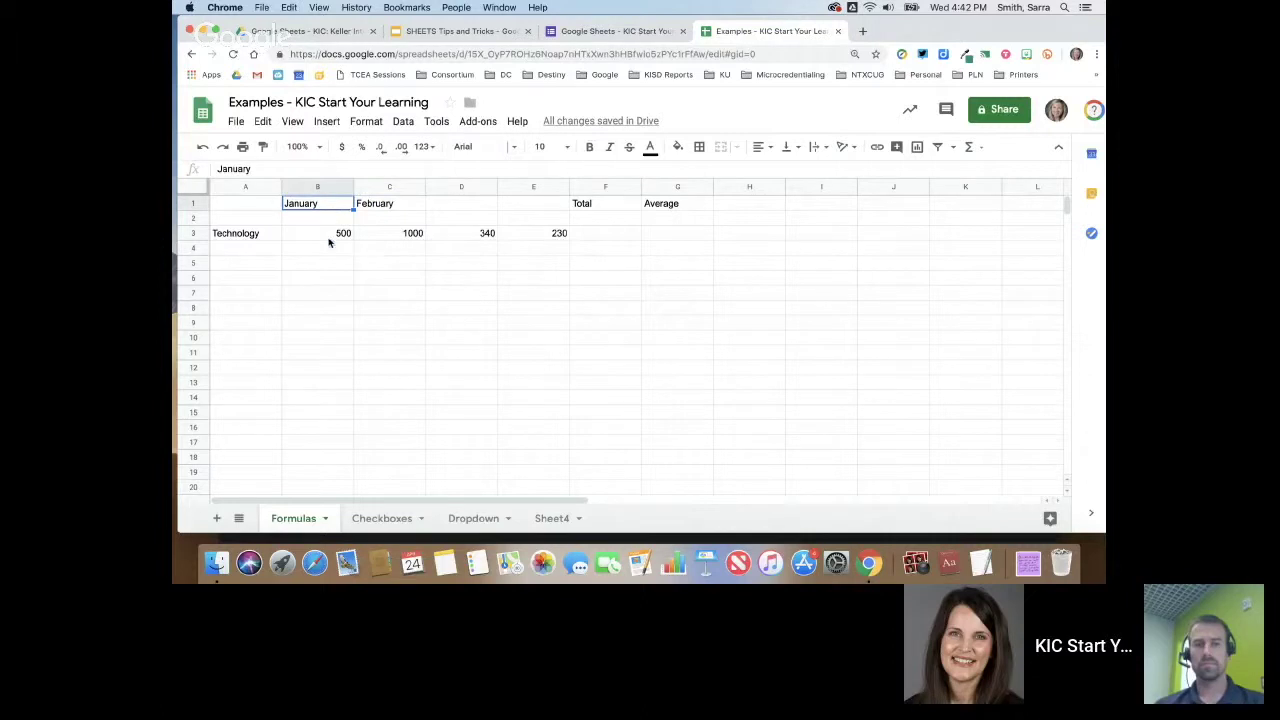
{"action": "left_click_drag", "start_coordinate": [320, 261], "coordinate": [394, 263]}
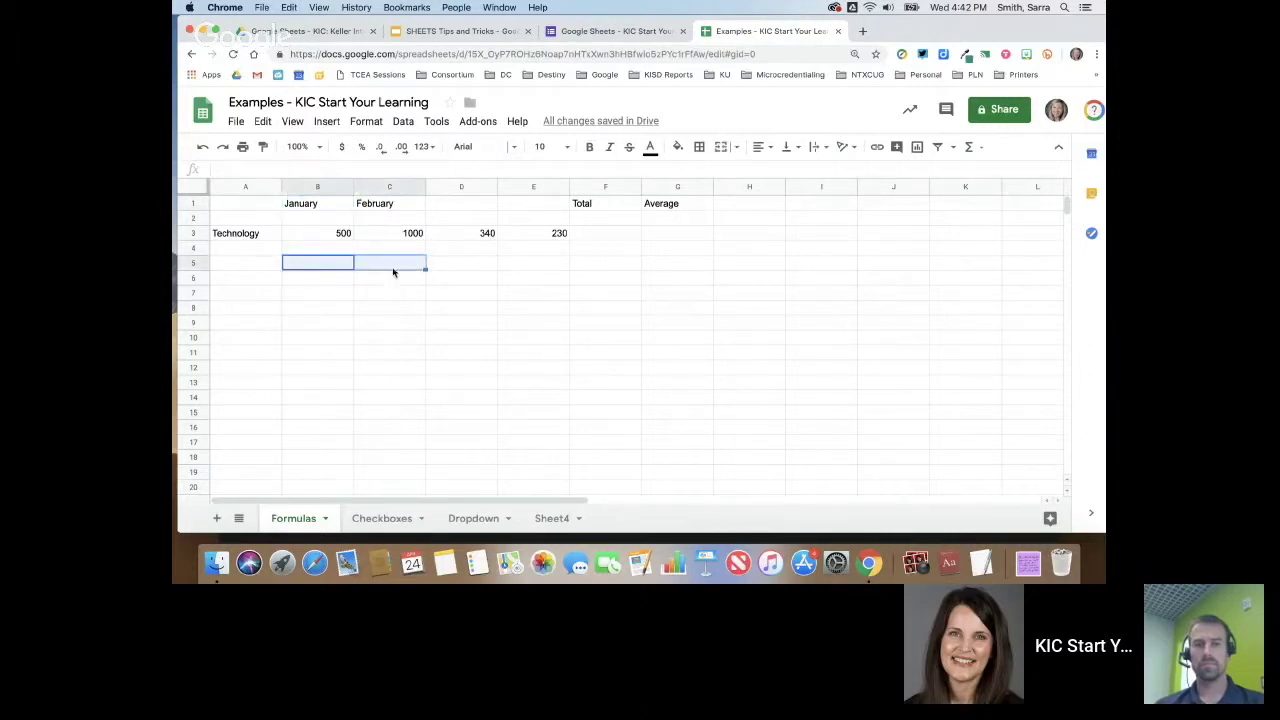
{"action": "left_click_drag", "start_coordinate": [326, 310], "coordinate": [383, 312]}
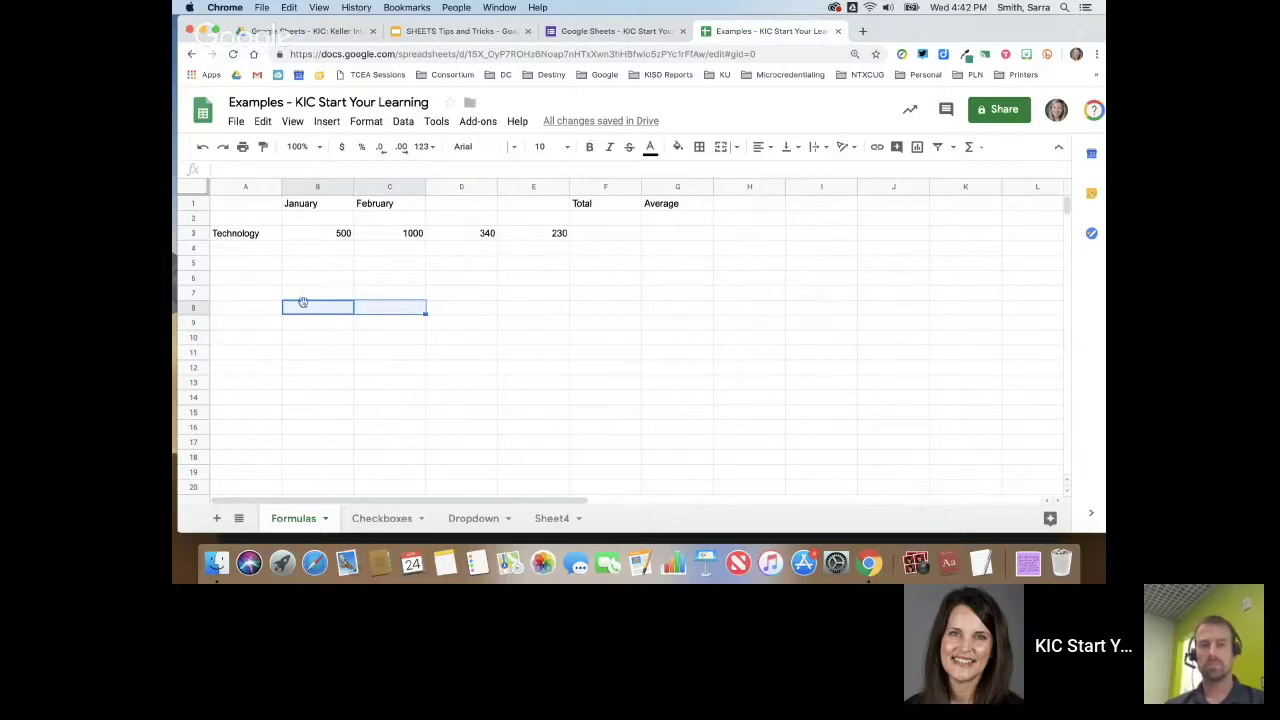
{"action": "type", "text": "fdfdf"}
{"action": "key", "text": "Escape"}
Extend the January and February headings in B1:C1 as a month series through cell E1
{"action": "left_click_drag", "start_coordinate": [310, 206], "coordinate": [386, 206]}
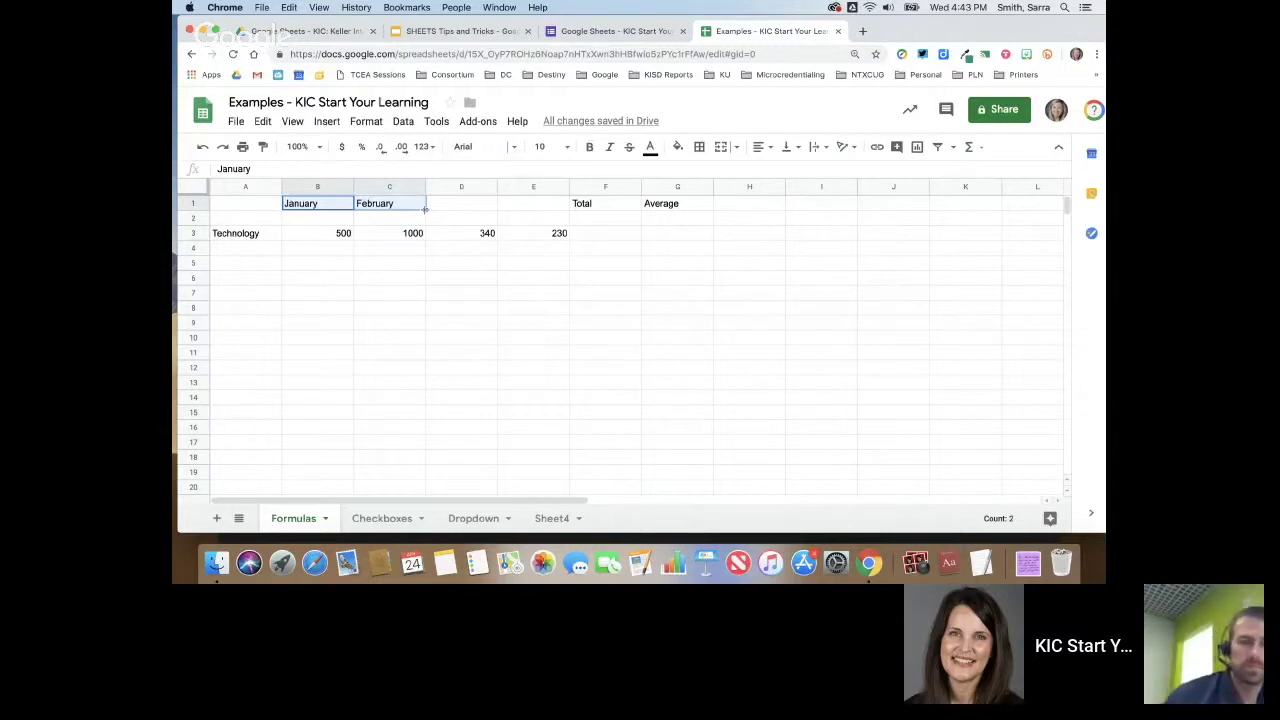
{"action": "left_click_drag", "start_coordinate": [425, 209], "coordinate": [515, 209]}
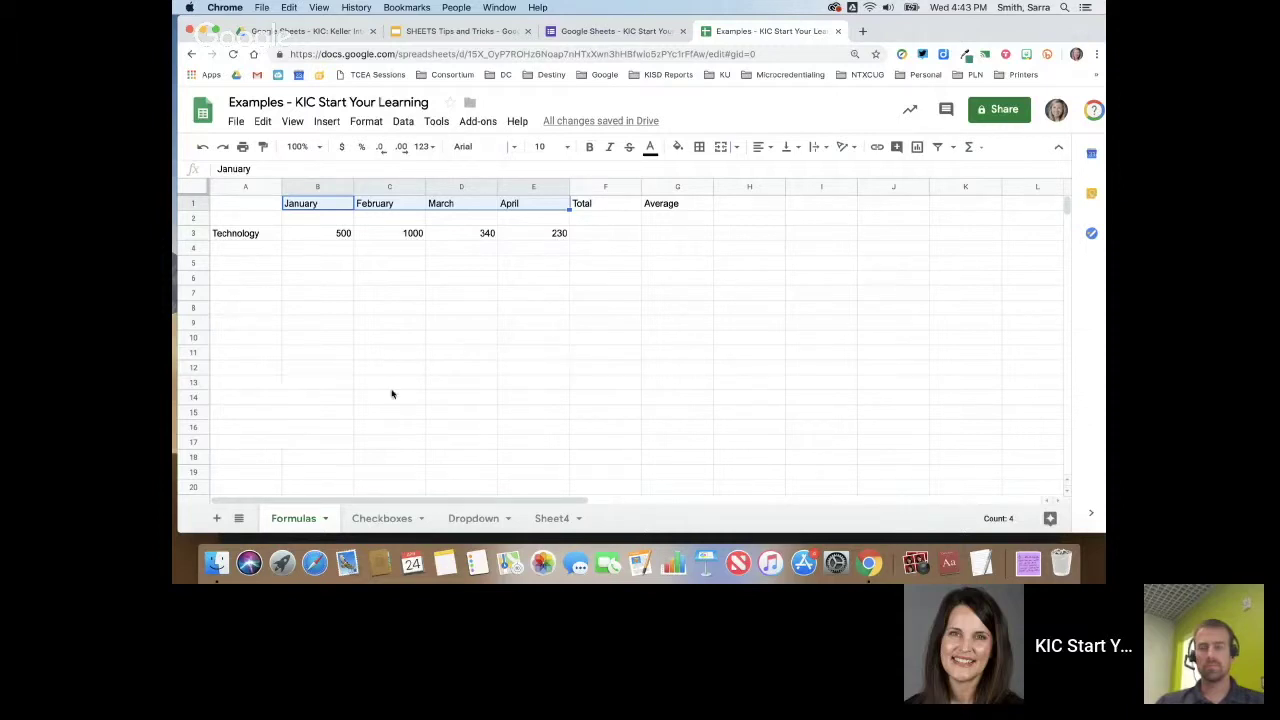
Enter 5 in H6 and 10 in H7, and autofill the number series down to H12
{"action": "left_click", "coordinate": [740, 278]}
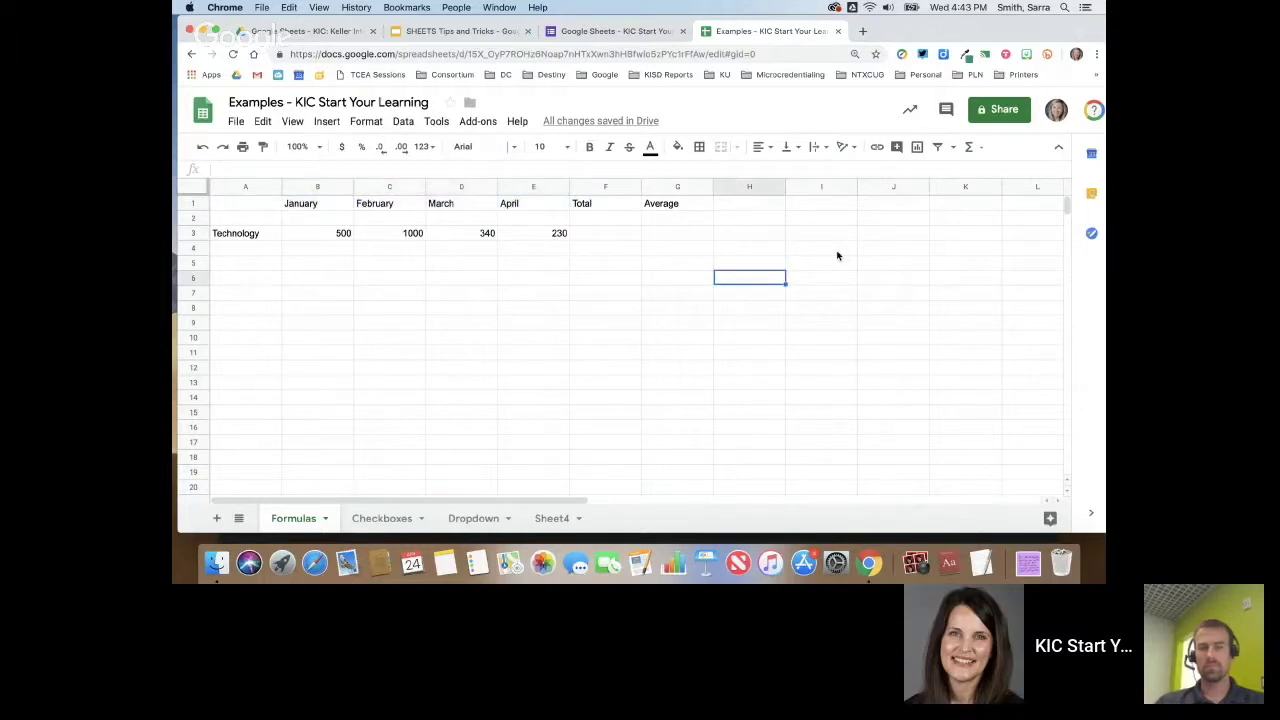
{"action": "type", "text": "5"}
{"action": "key", "text": "Return"}
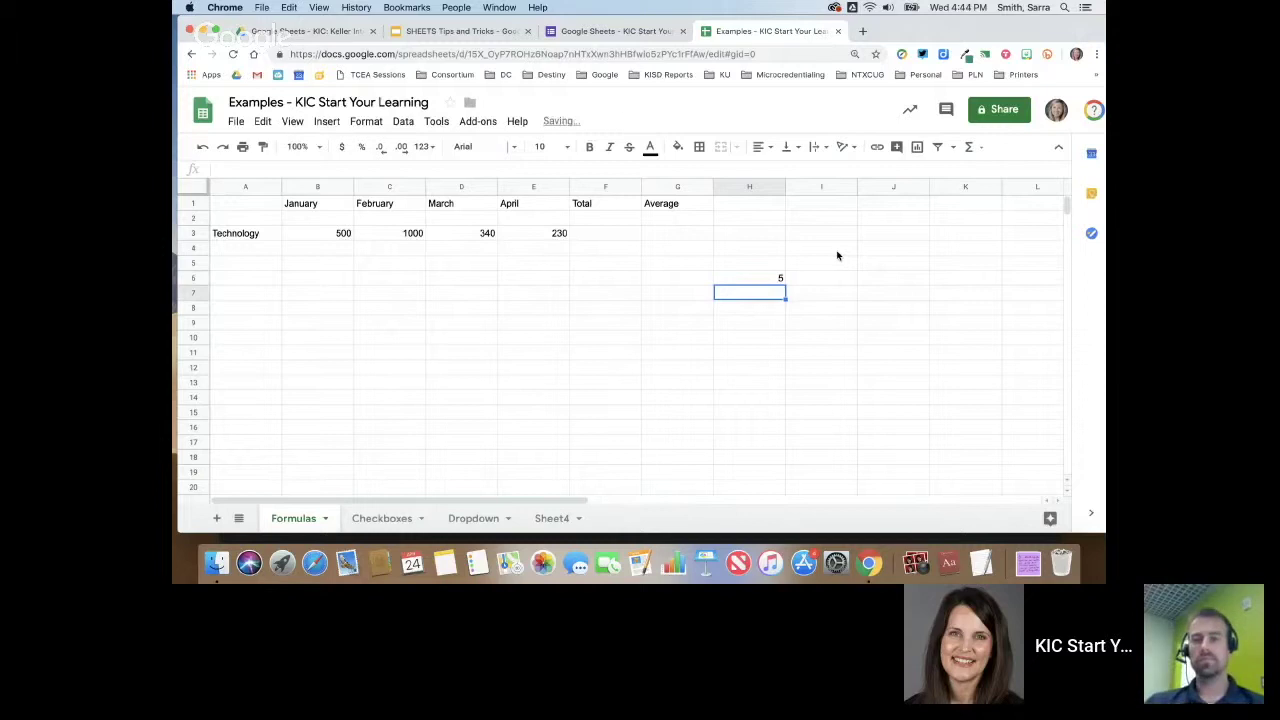
{"action": "type", "text": "10"}
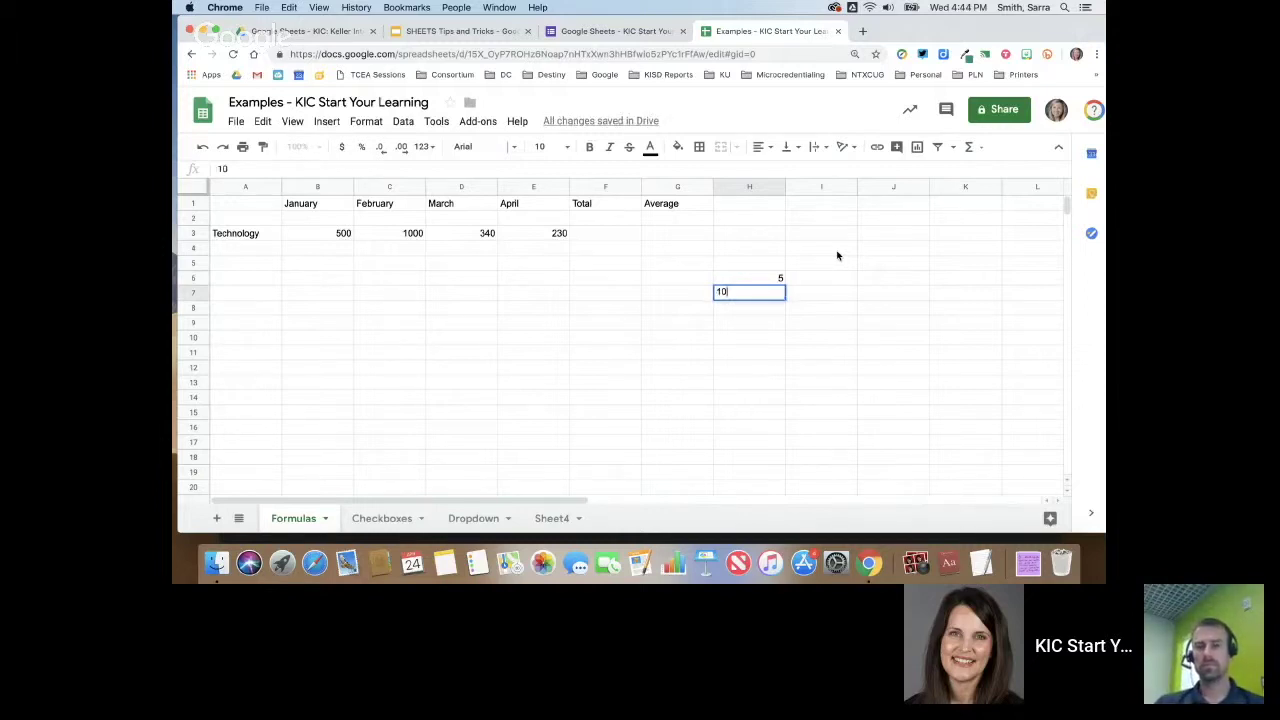
{"action": "key", "text": "Return"}
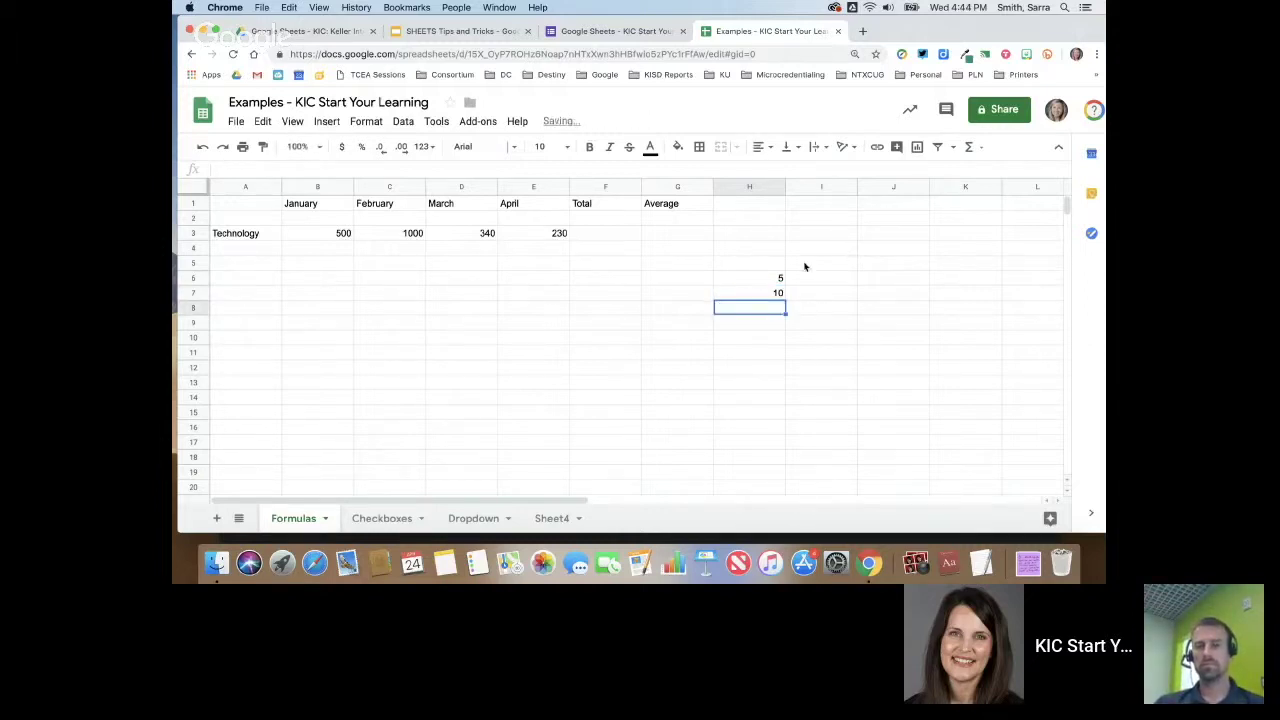
{"action": "left_click_drag", "start_coordinate": [762, 278], "coordinate": [765, 293]}
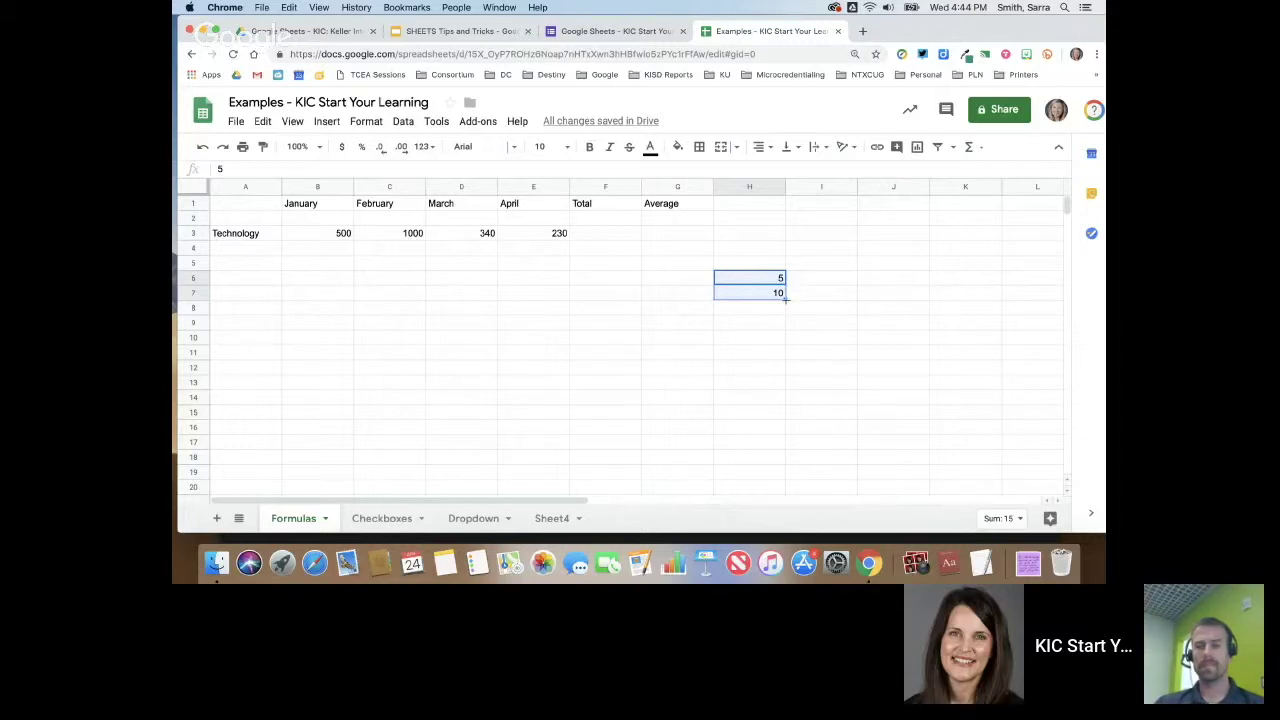
{"action": "left_click_drag", "start_coordinate": [785, 298], "coordinate": [783, 370]}
{"action": "left_click_drag", "start_coordinate": [783, 370], "coordinate": [783, 370]}
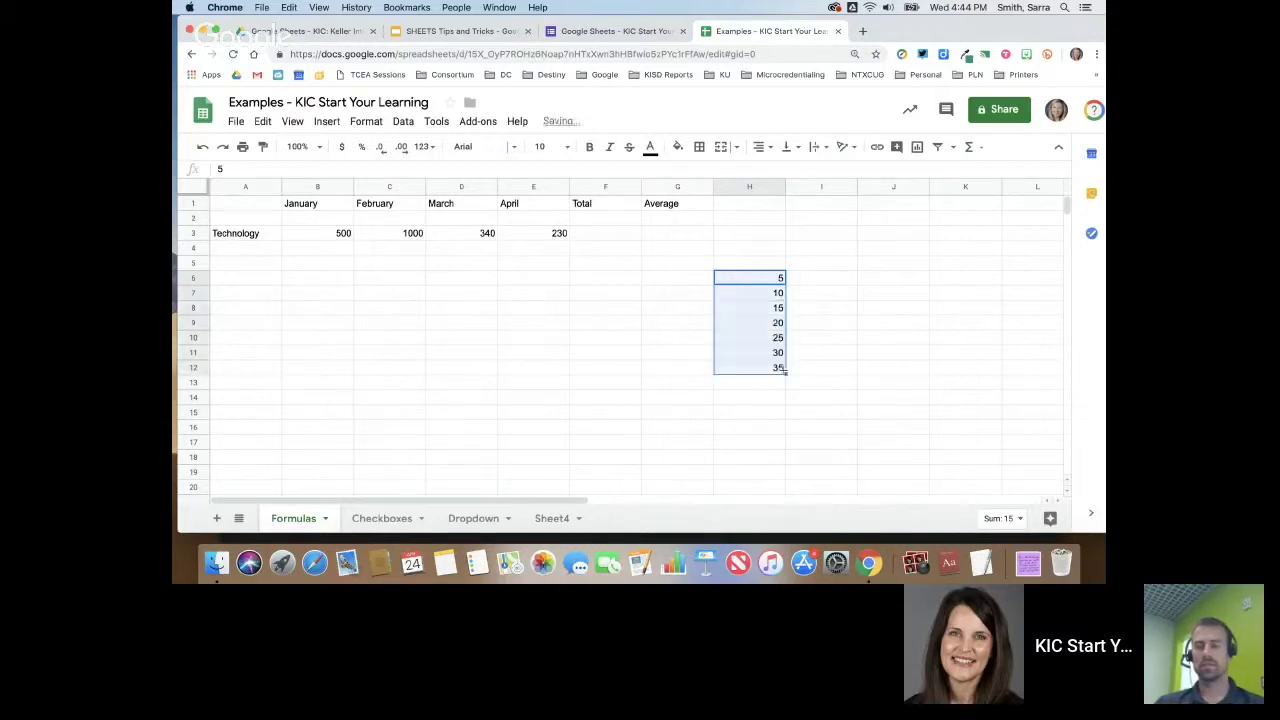
{"action": "left_click", "coordinate": [826, 310]}
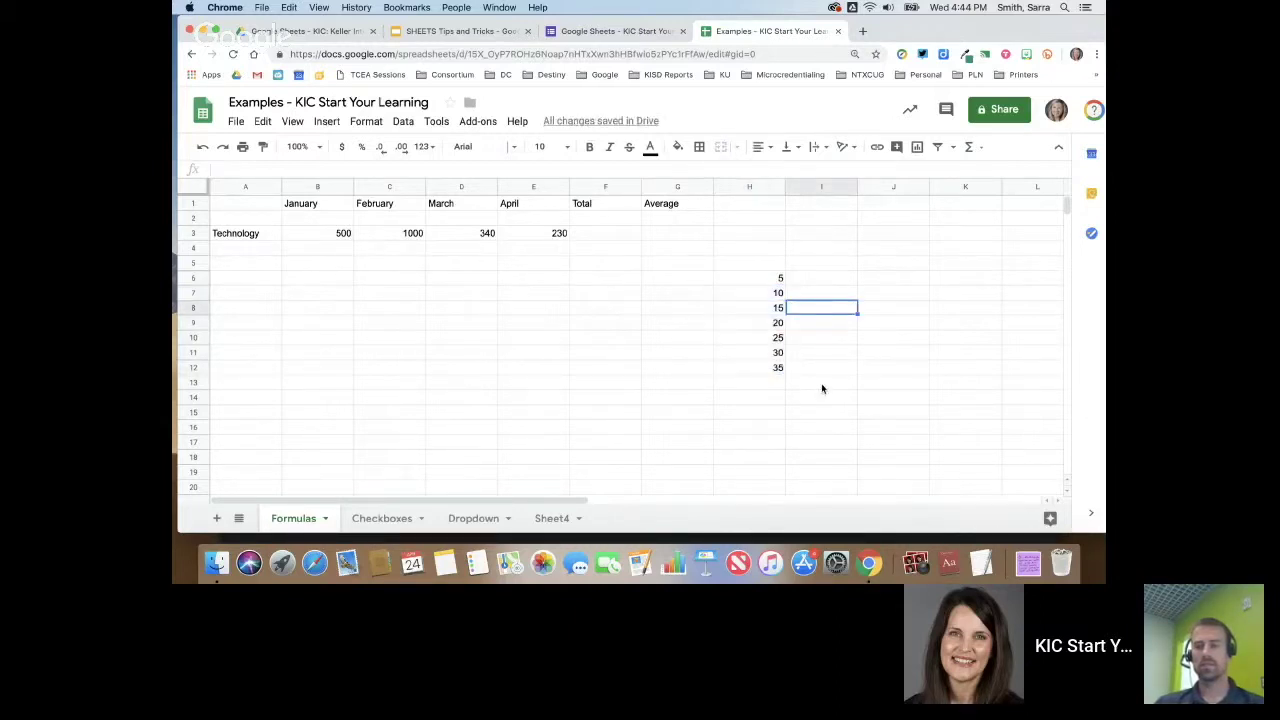
{"action": "left_click", "coordinate": [708, 351]}
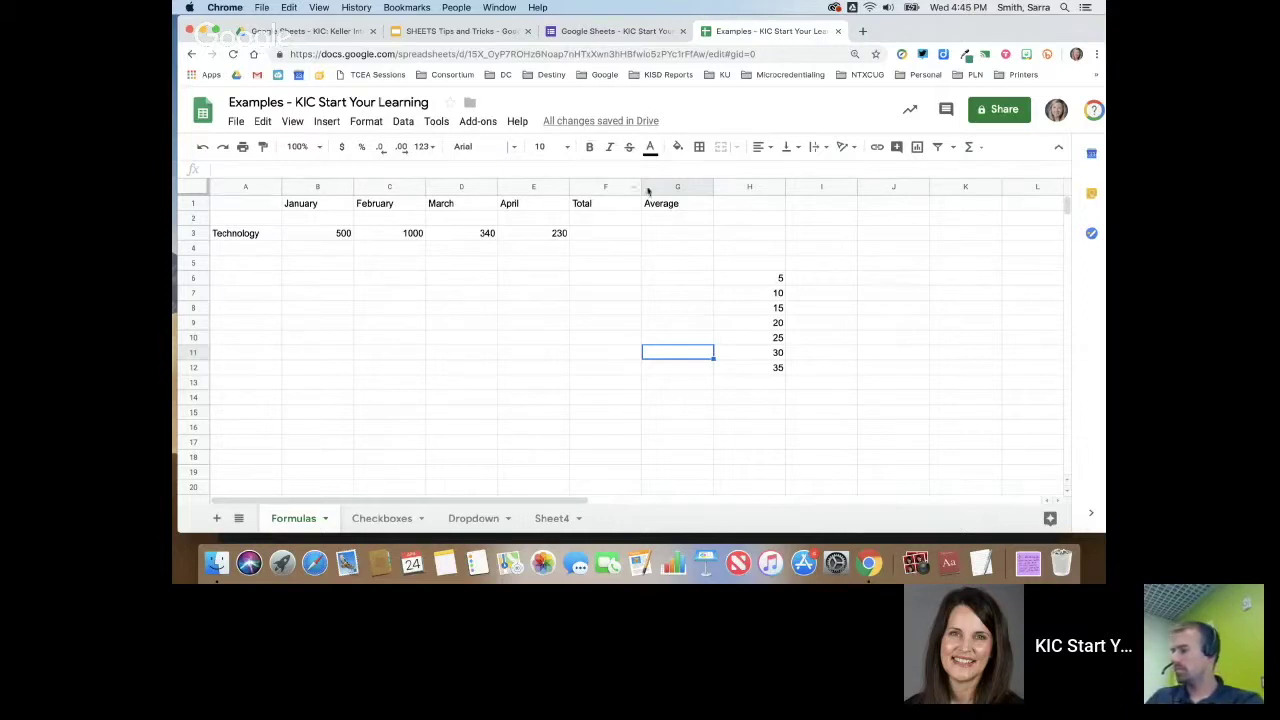
Undo the number series in column H, including its two starting values
{"action": "left_click", "coordinate": [204, 147]}
{"action": "left_click", "coordinate": [204, 147]}
{"action": "left_click", "coordinate": [204, 147]}
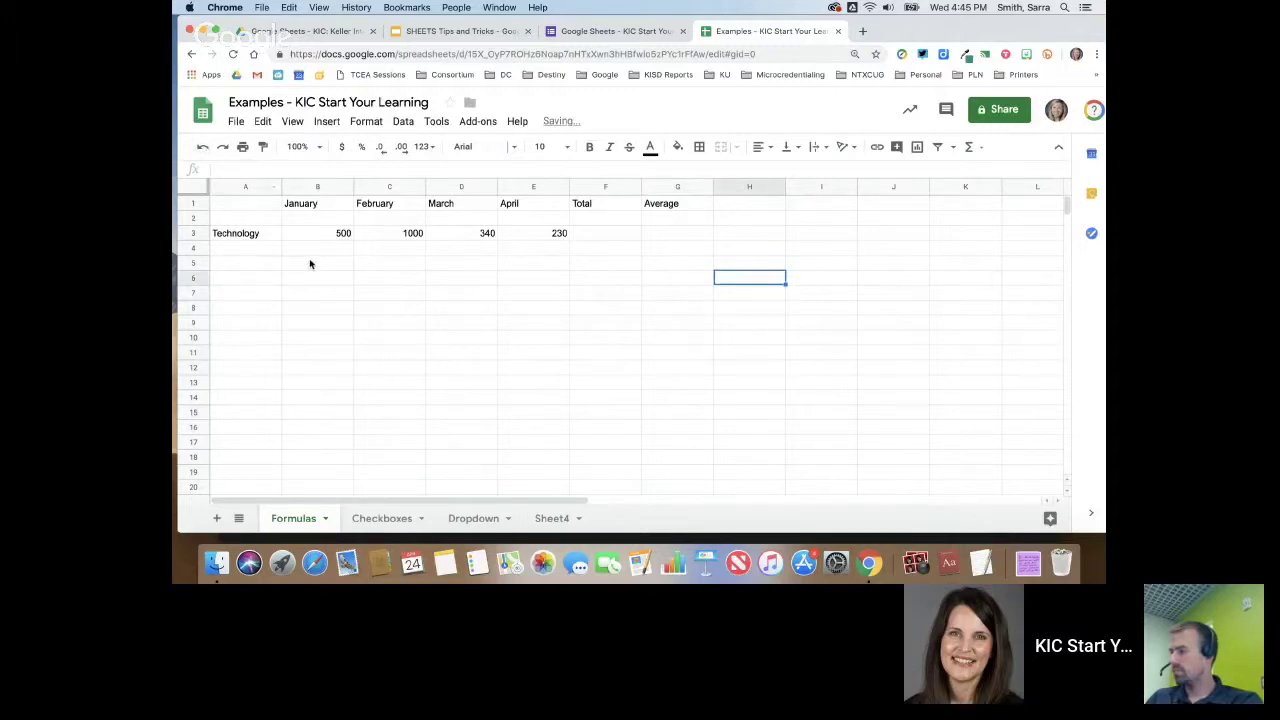
Add a Supplies row in row 2 with 40 for January, 20 for February, 55 for March and 35 for April
{"action": "left_click", "coordinate": [231, 220]}
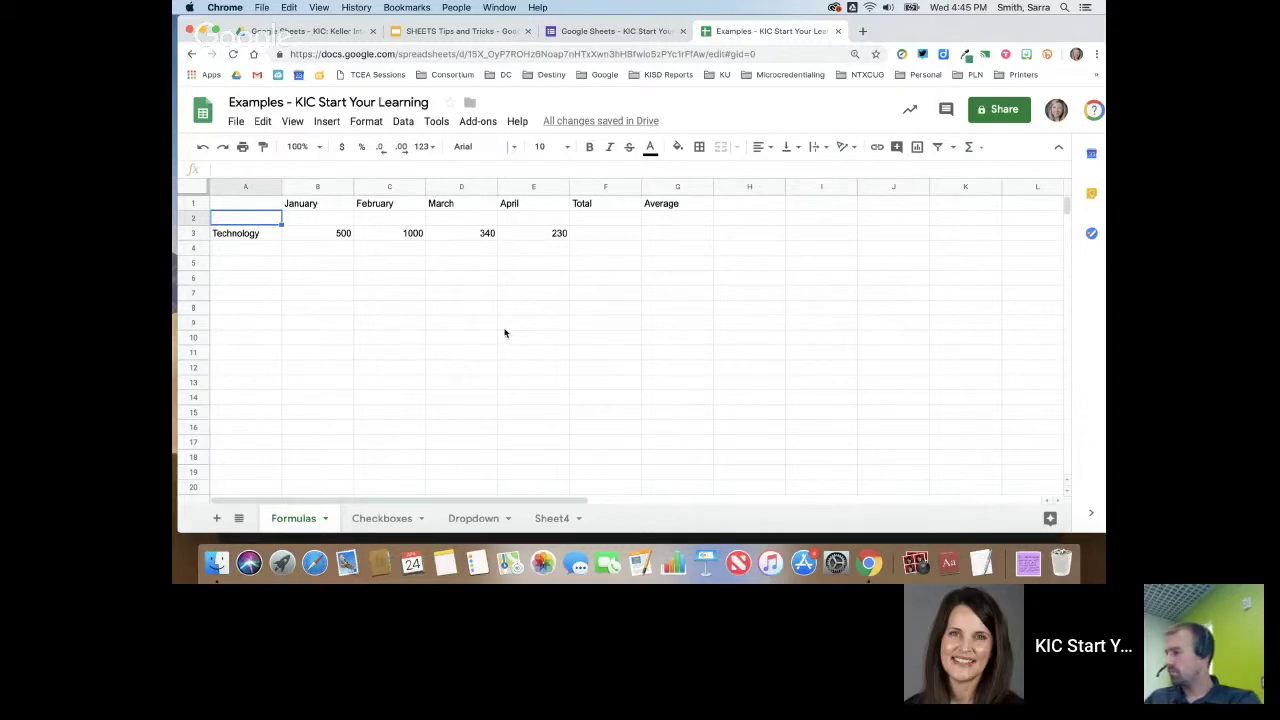
{"action": "type", "text": "Supplies"}
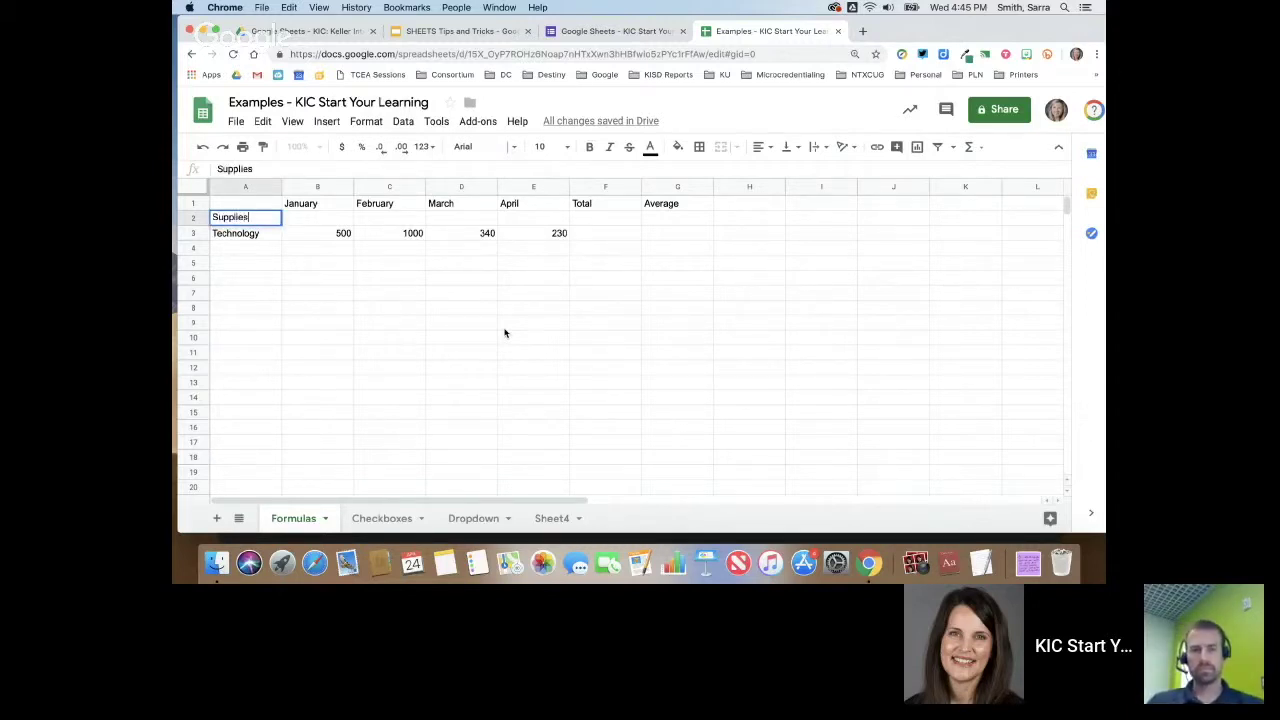
{"action": "key", "text": "Tab"}
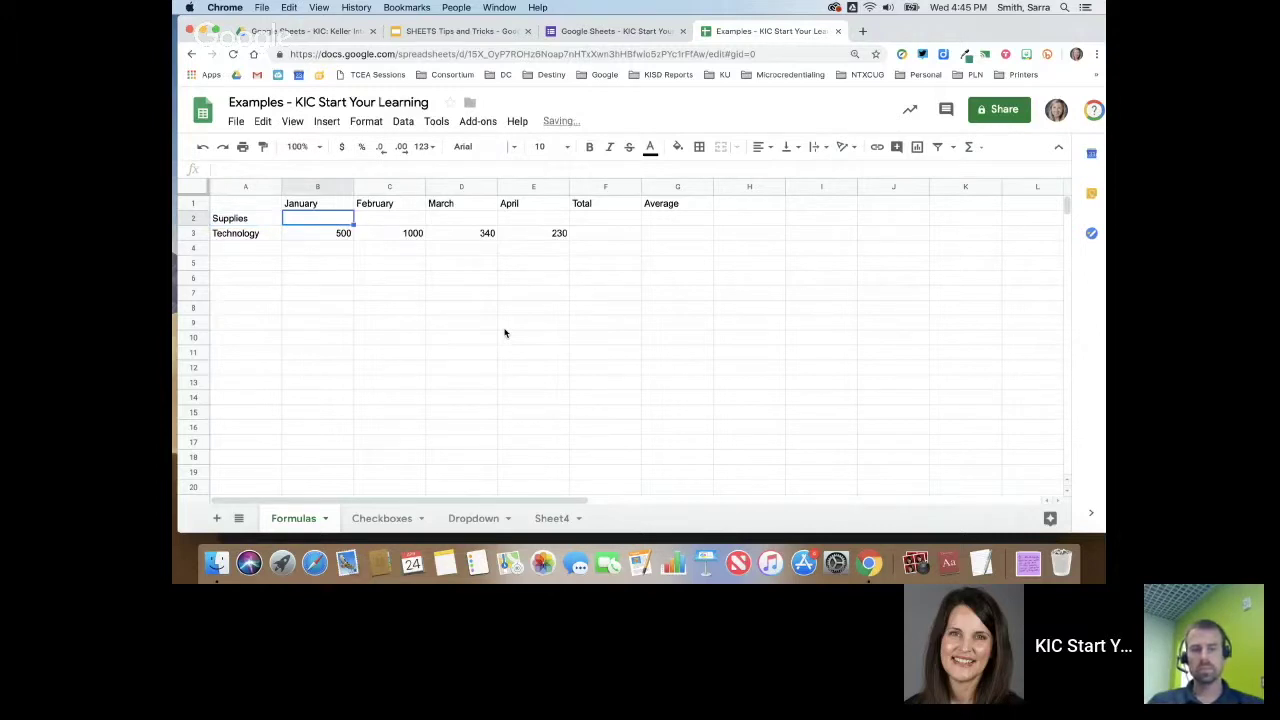
{"action": "type", "text": "40"}
{"action": "key", "text": "Tab"}
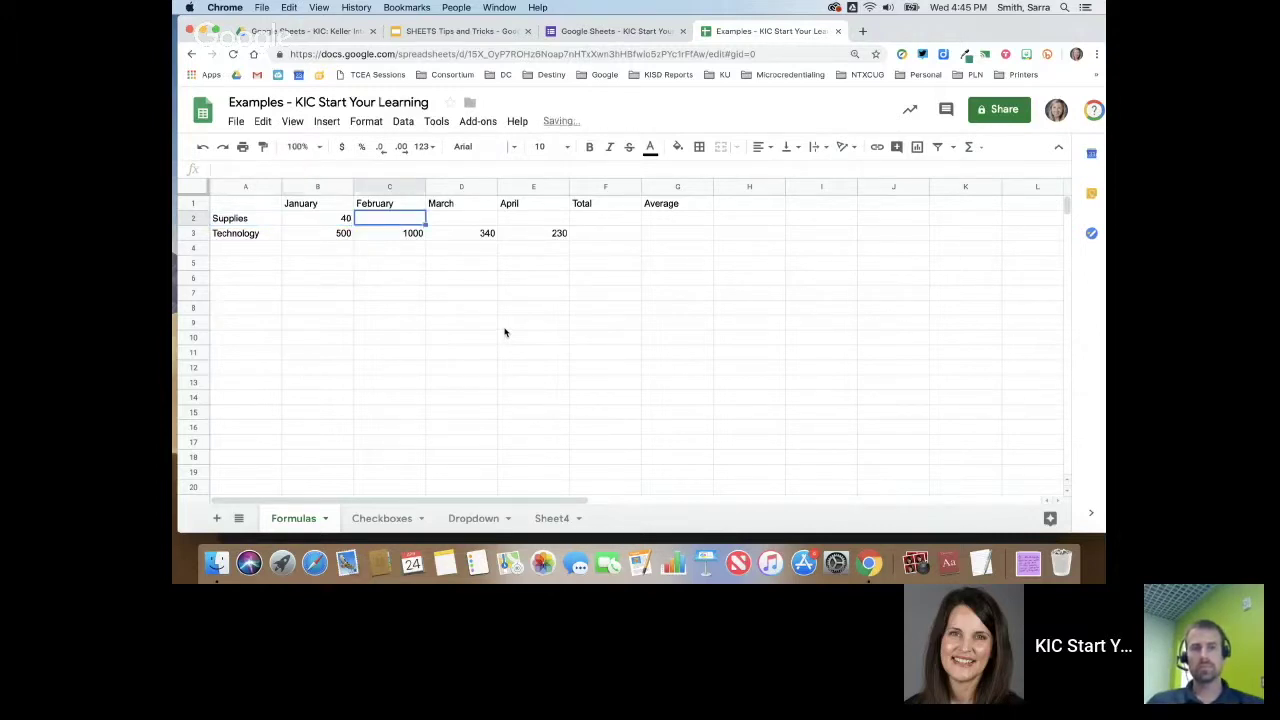
{"action": "type", "text": "20"}
{"action": "key", "text": "Tab"}
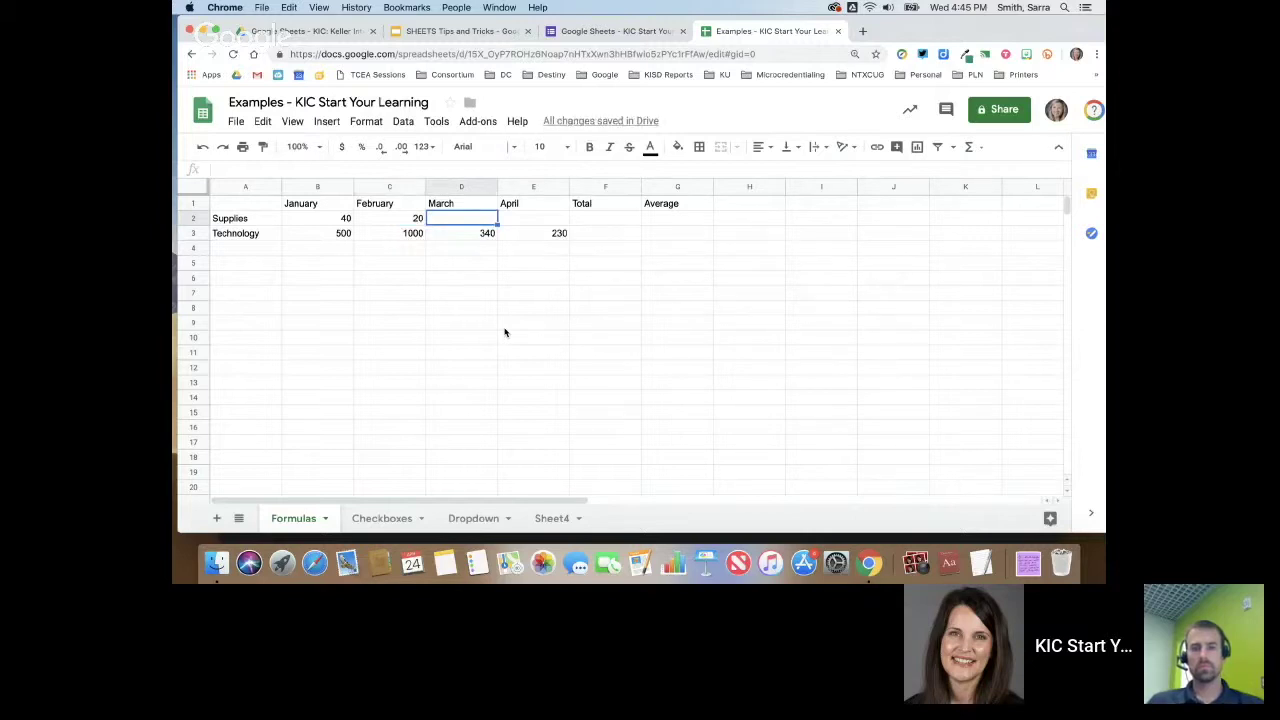
{"action": "type", "text": "55"}
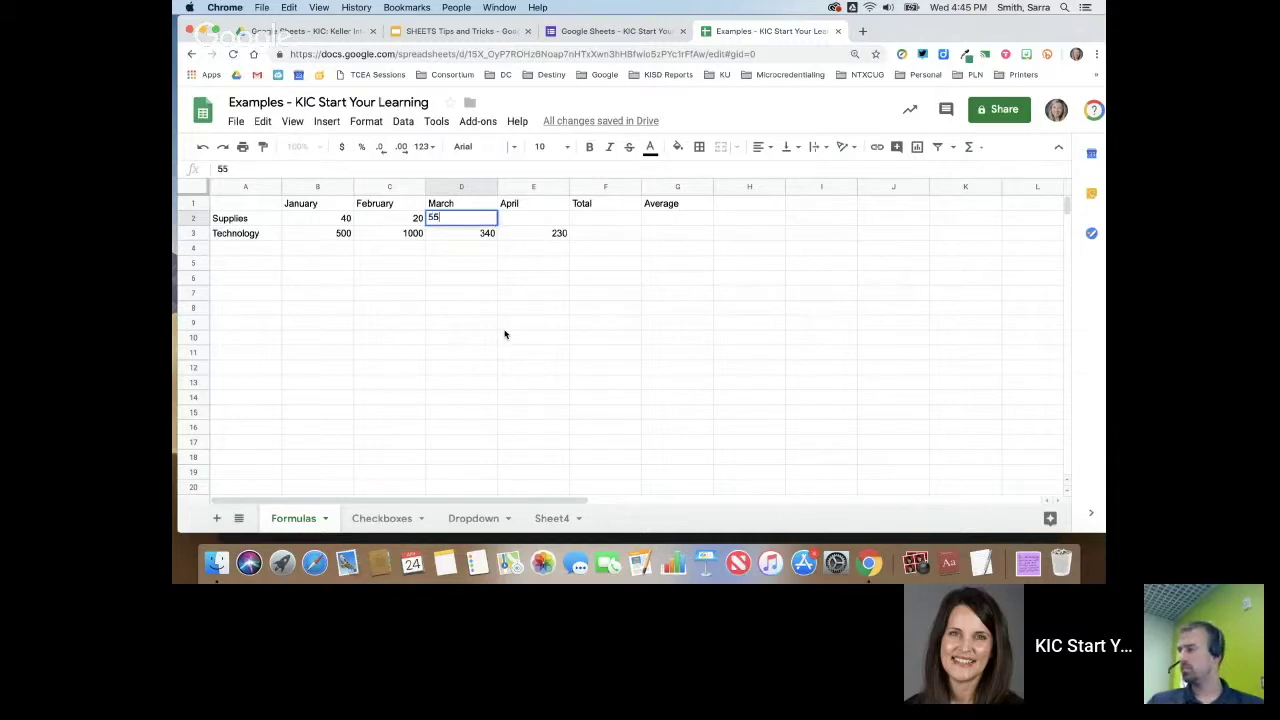
{"action": "key", "text": "Tab"}
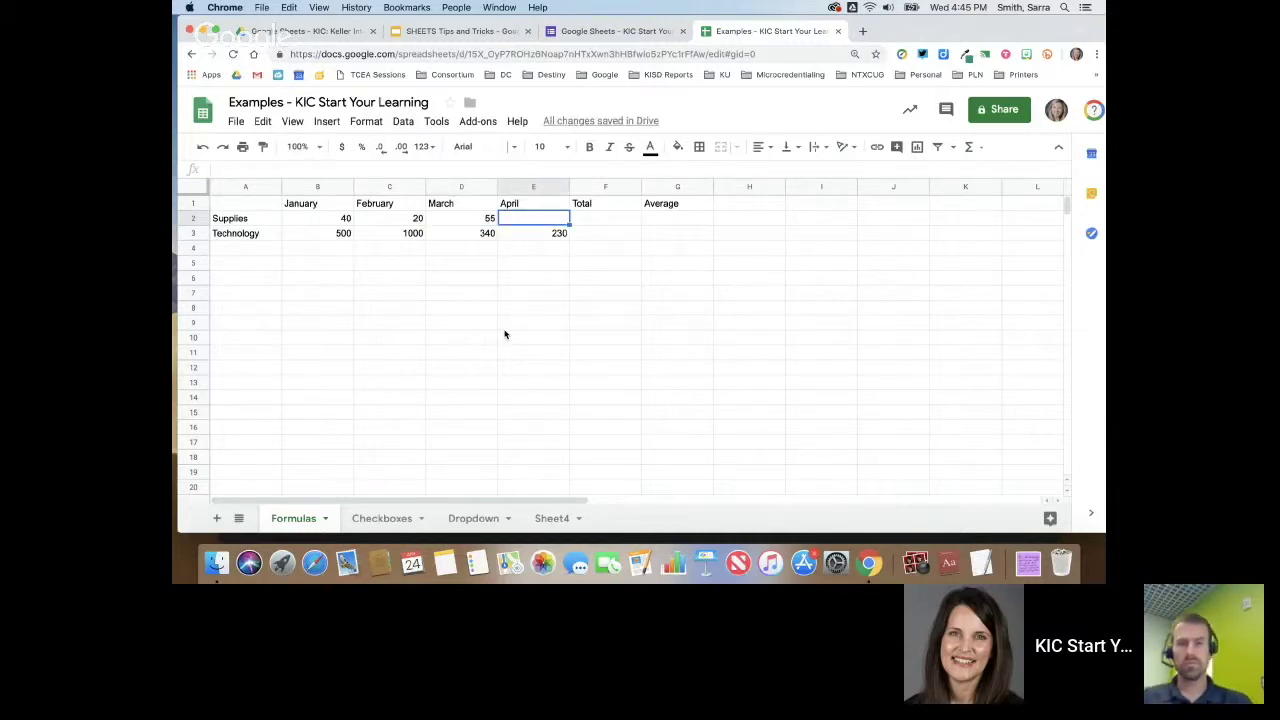
{"action": "type", "text": "35"}
{"action": "key", "text": "Tab"}
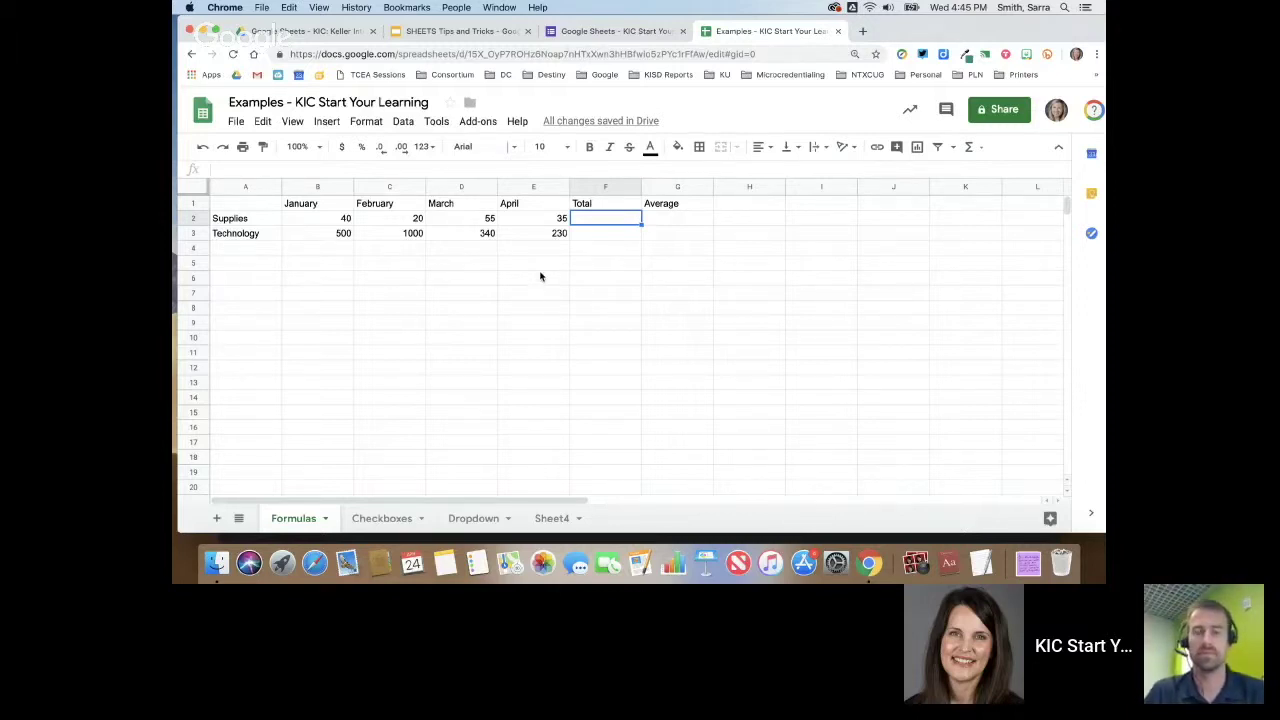
Total the Supplies row in F2 by adding the individual month cells with the formula =B2+C2+D2+E2
{"action": "type", "text": "="}
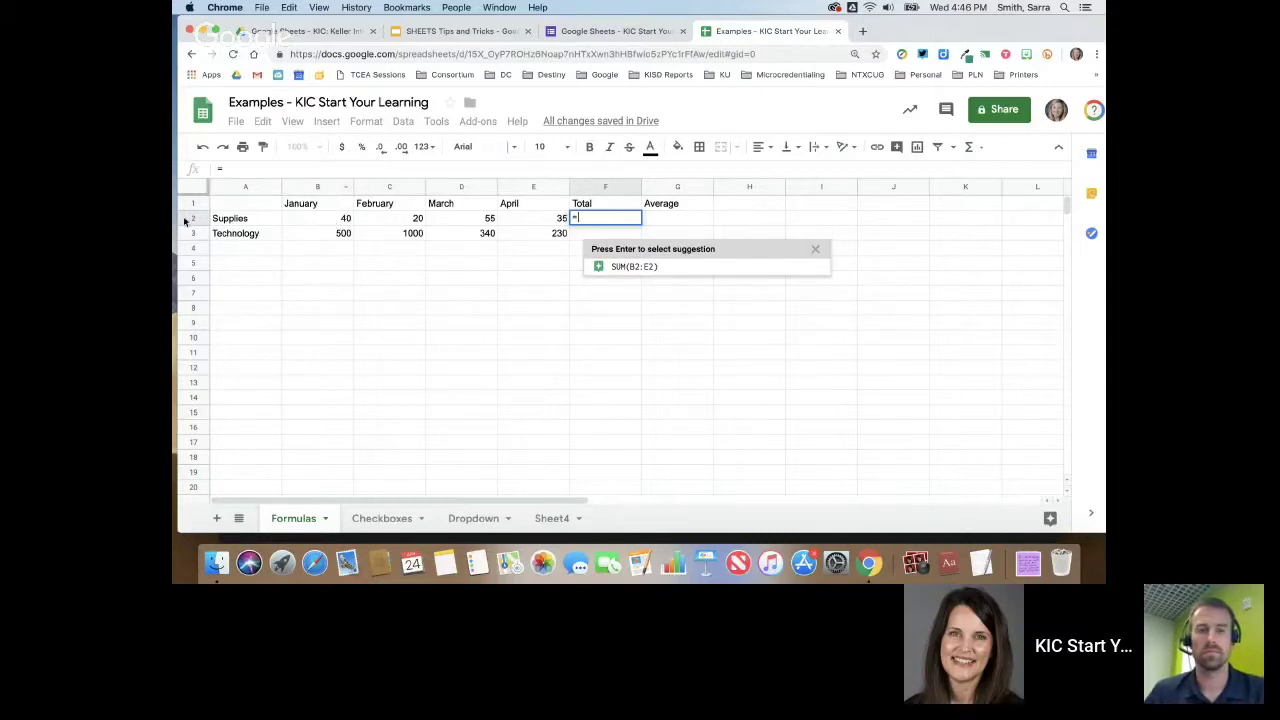
{"action": "left_click", "coordinate": [345, 221]}
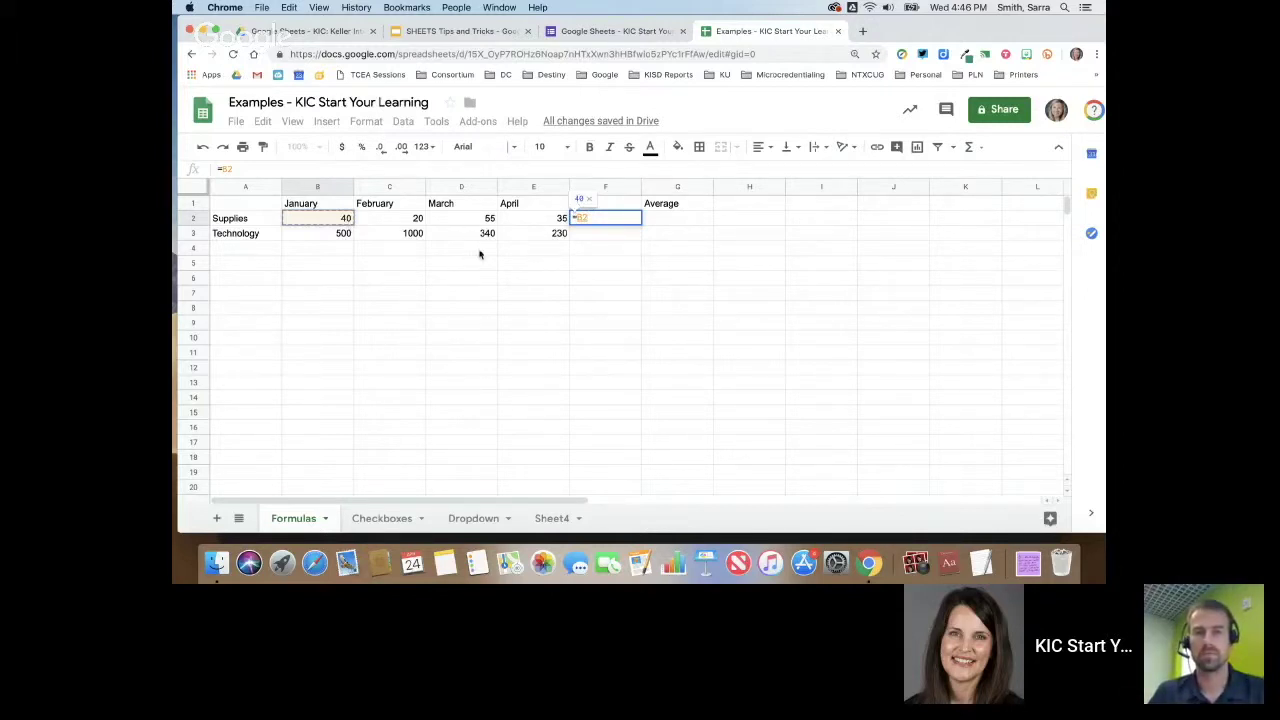
{"action": "type", "text": "+"}
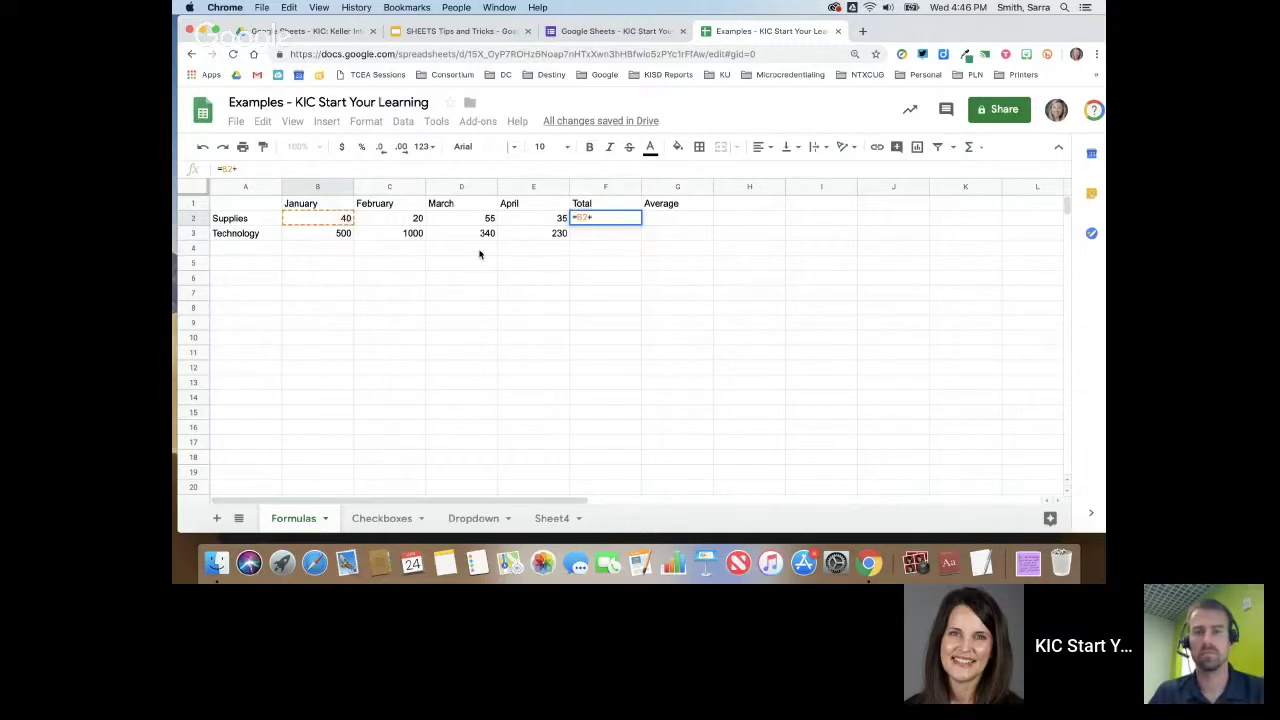
{"action": "left_click", "coordinate": [412, 222]}
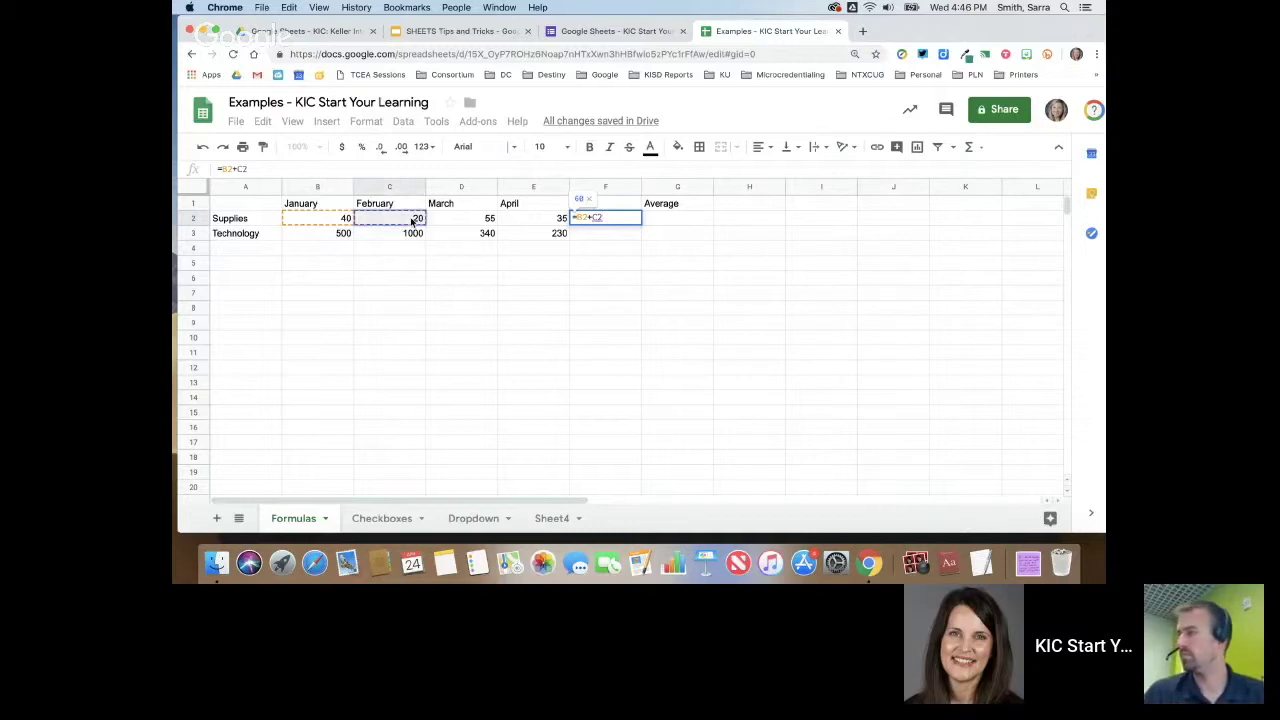
{"action": "type", "text": "+"}
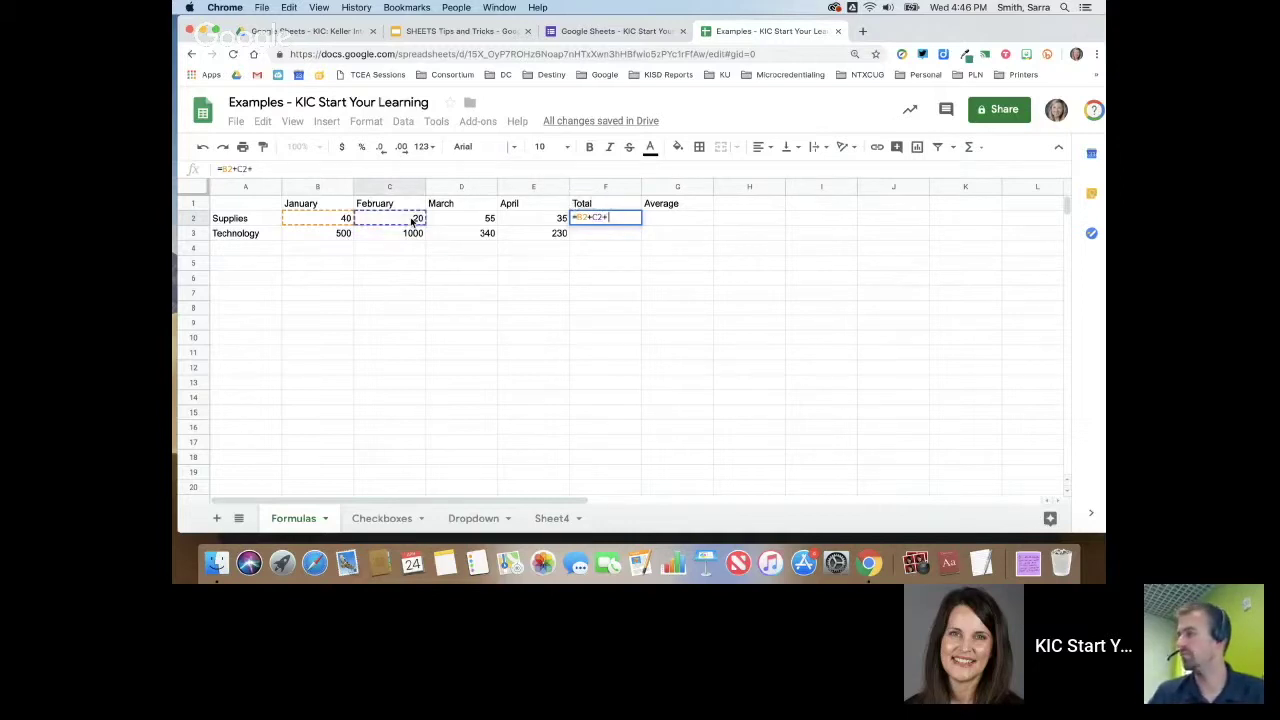
{"action": "left_click", "coordinate": [489, 222]}
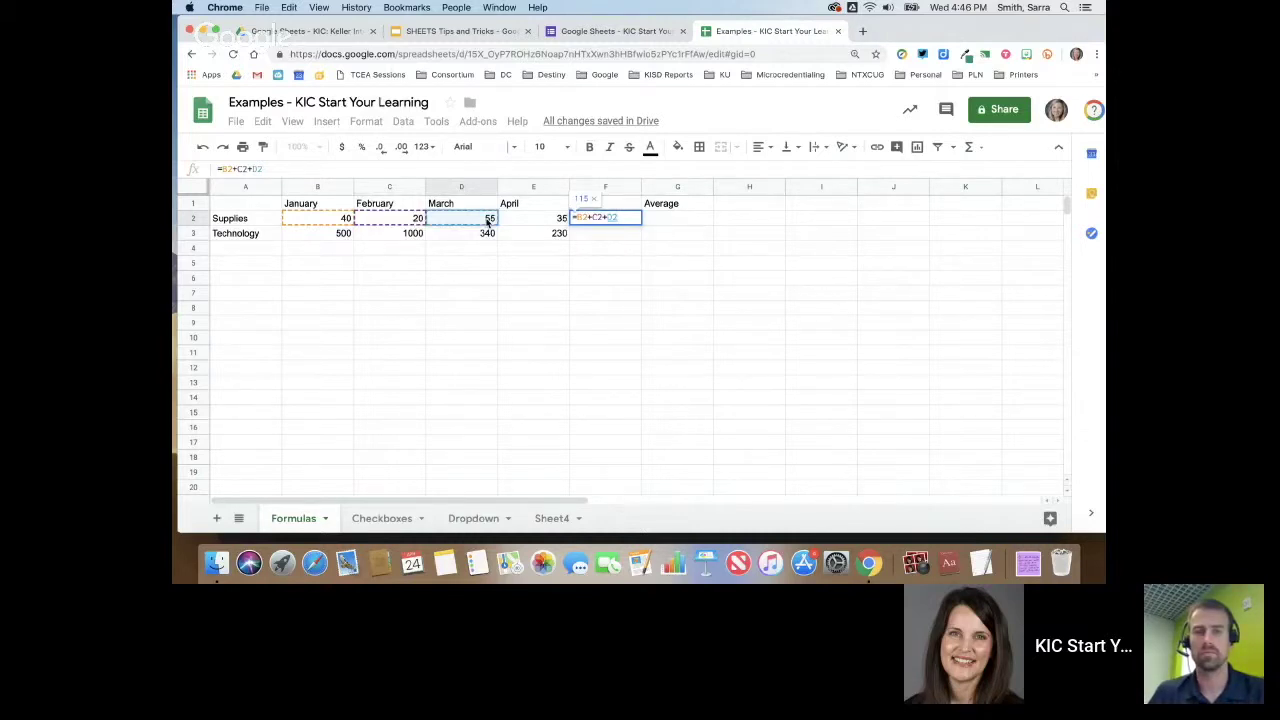
{"action": "type", "text": "+"}
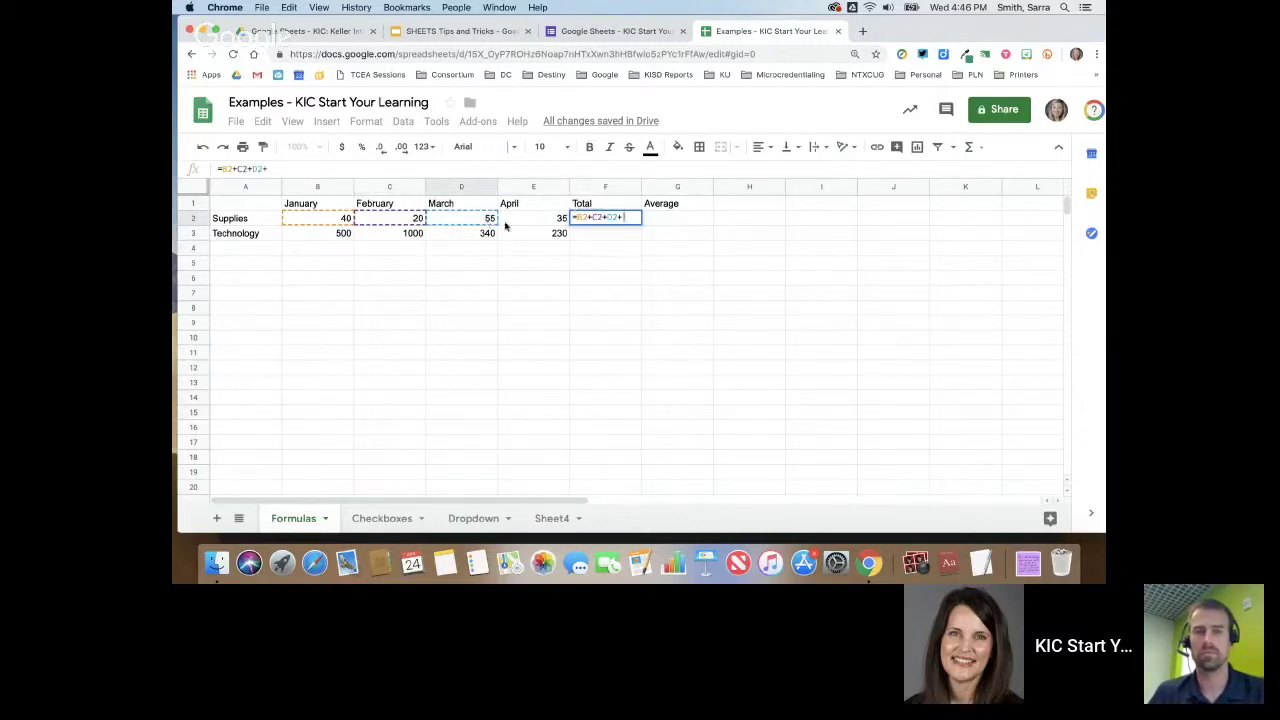
{"action": "left_click", "coordinate": [529, 219]}
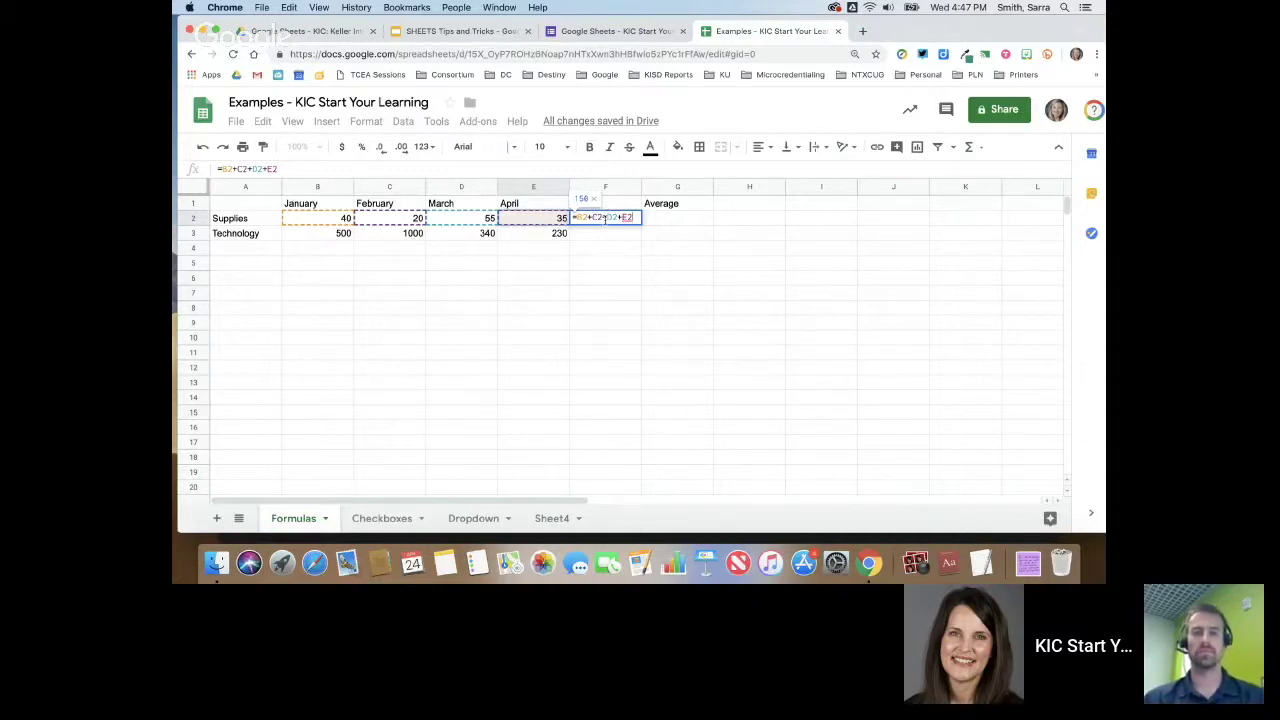
{"action": "key", "text": "Return"}
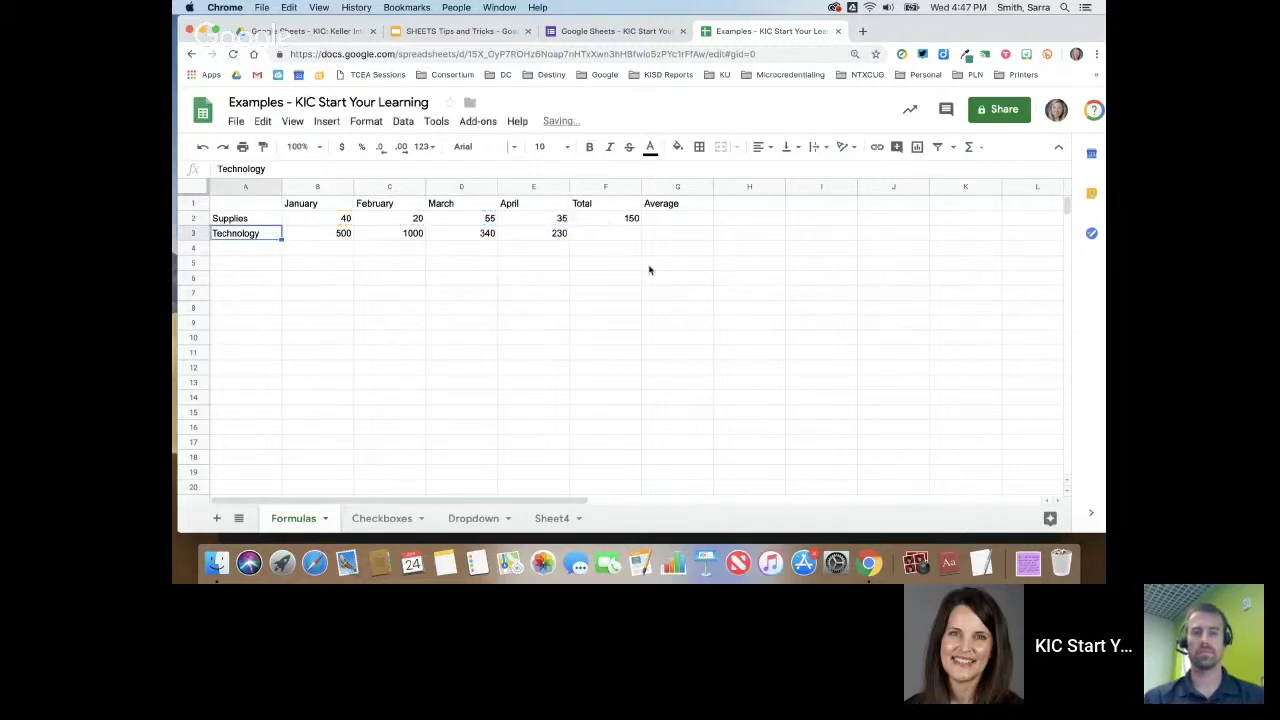
{"action": "left_click", "coordinate": [625, 220]}
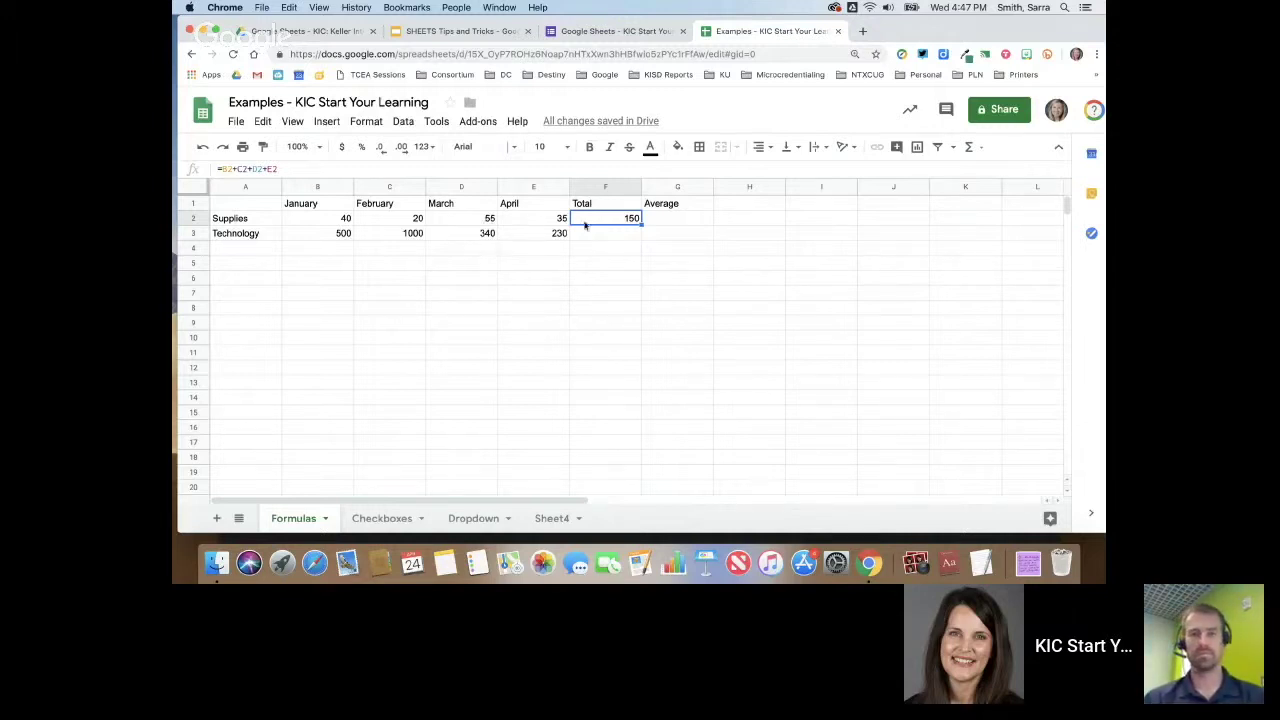
Set the February Supplies amount in C2 to 25
{"action": "left_click", "coordinate": [412, 222]}
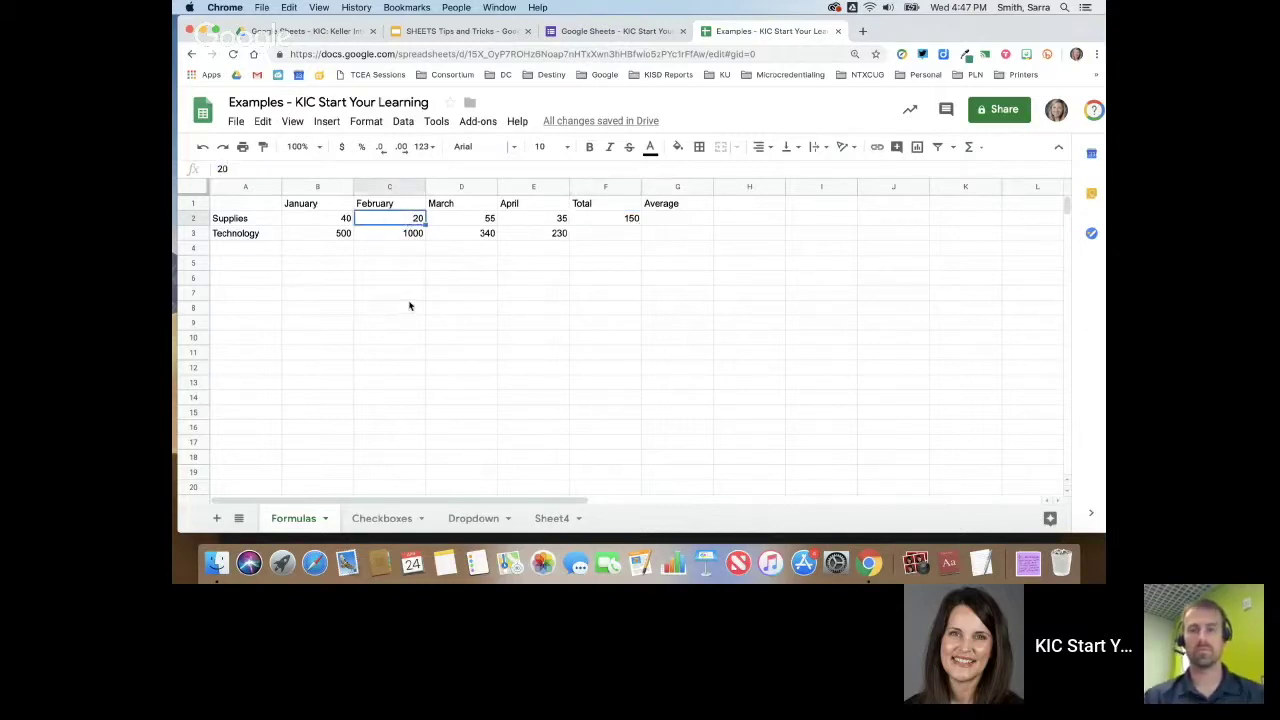
{"action": "type", "text": "25"}
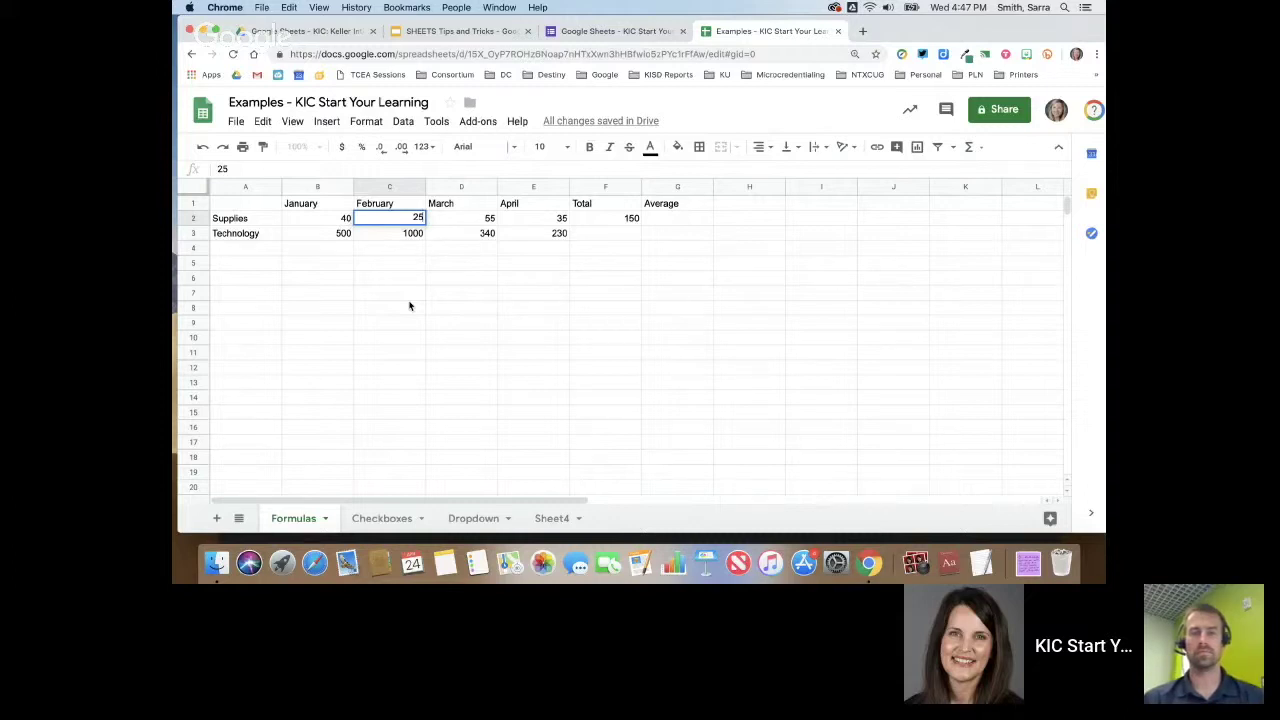
{"action": "key", "text": "Return"}
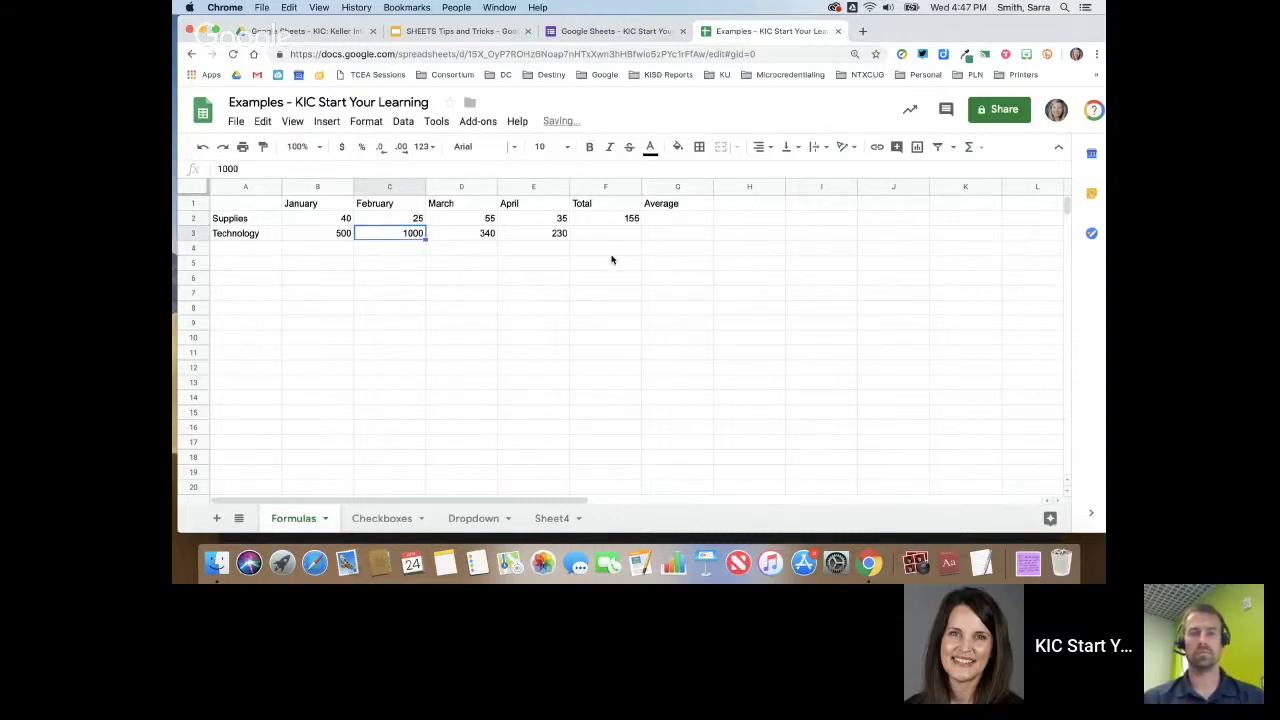
Replace the Supplies total formula in F2 with the SUM function over B2:E2
{"action": "left_click", "coordinate": [628, 220]}
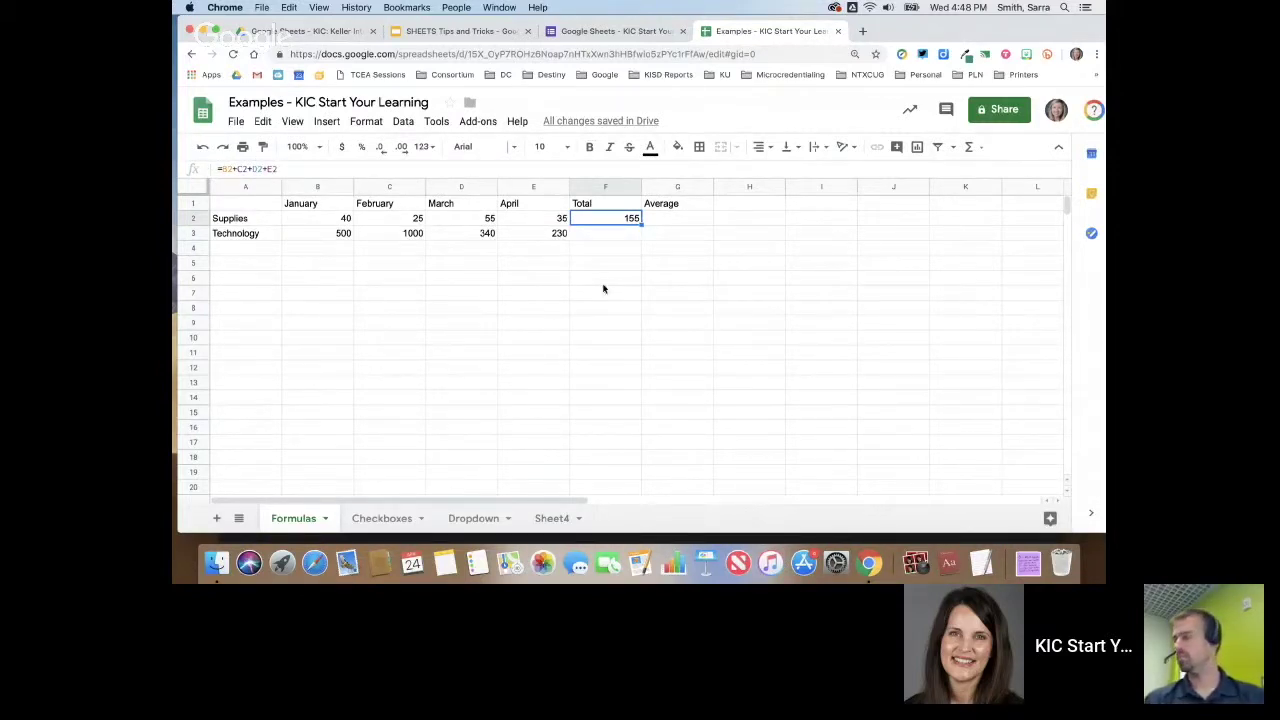
{"action": "key", "text": "Delete"}
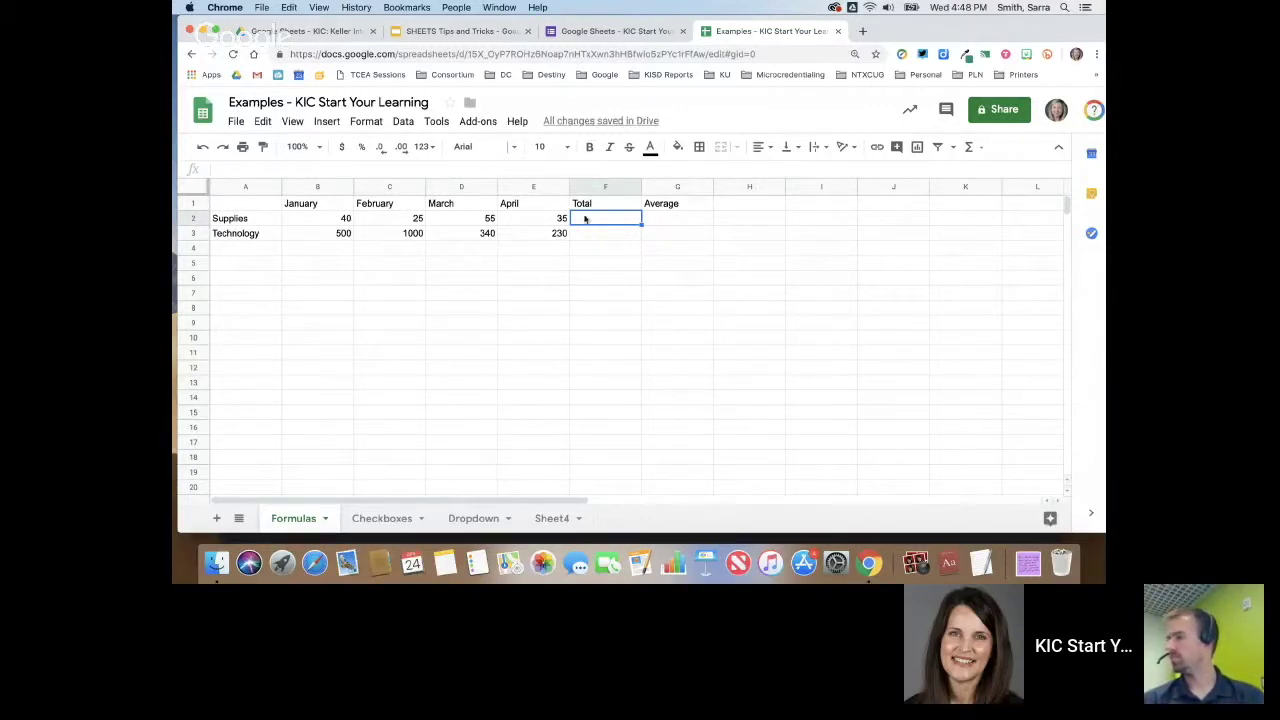
{"action": "left_click", "coordinate": [979, 149]}
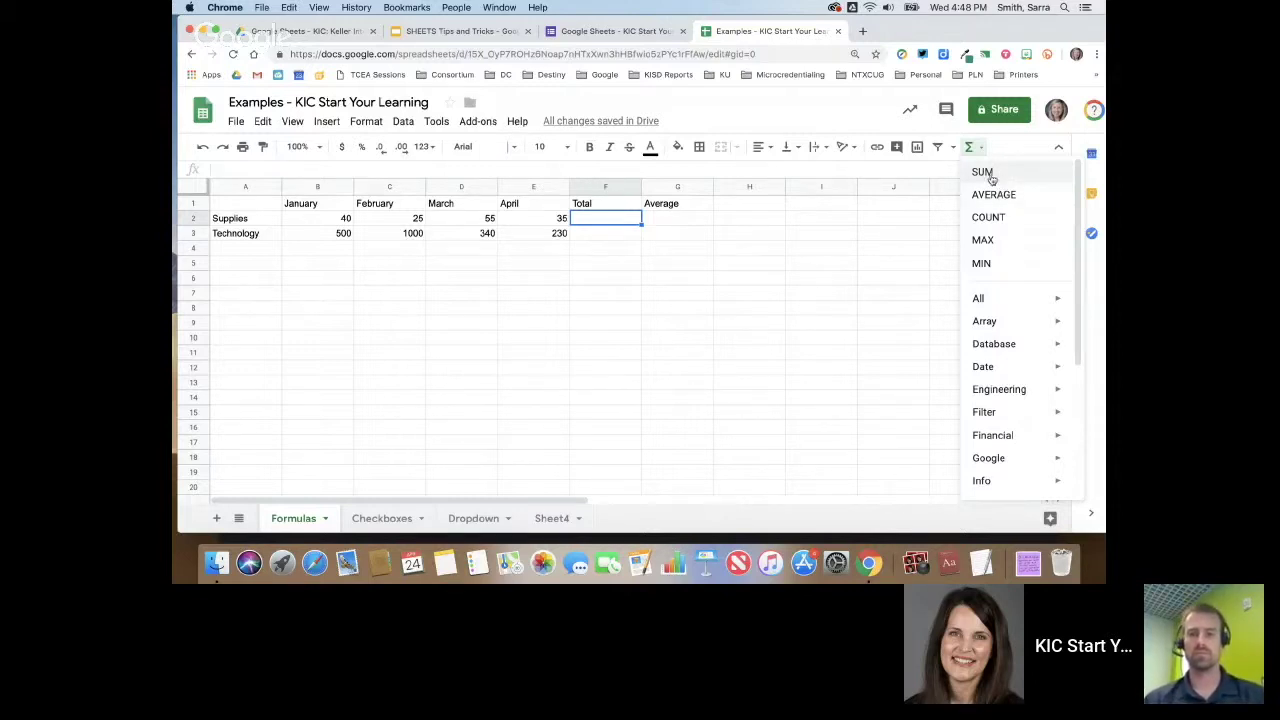
{"action": "left_click", "coordinate": [984, 173]}
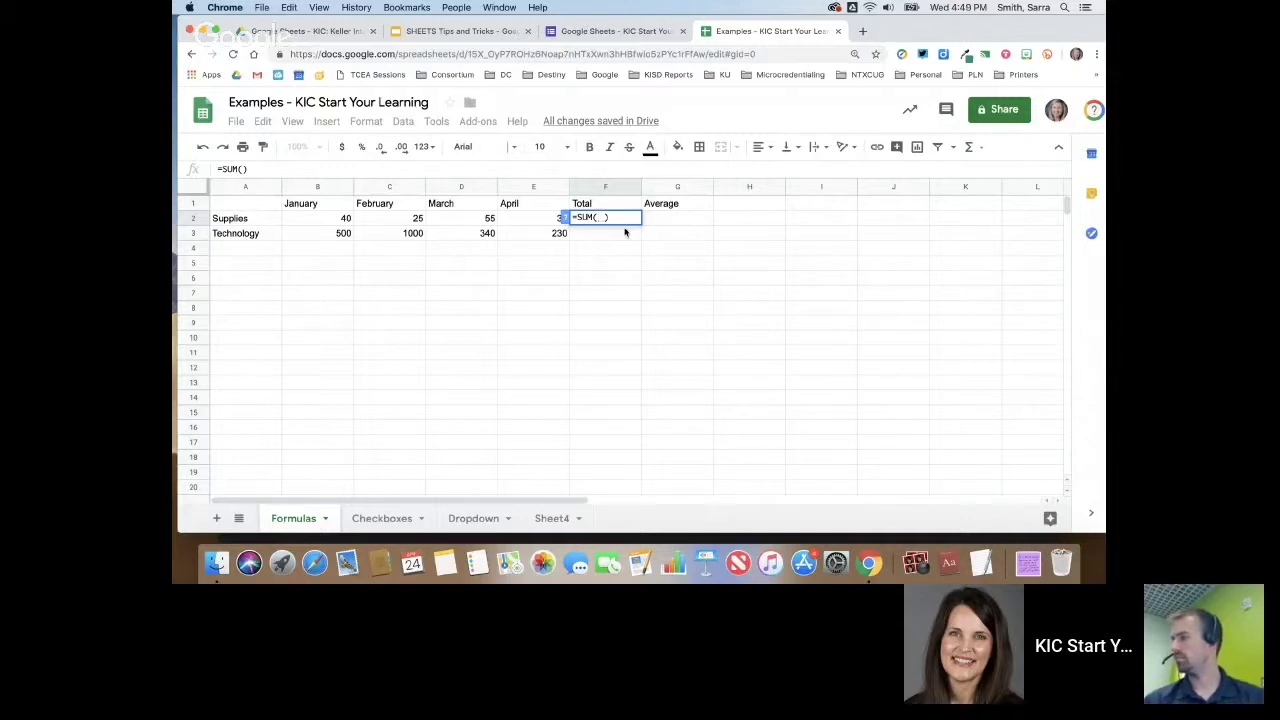
{"action": "left_click_drag", "start_coordinate": [343, 217], "coordinate": [536, 221]}
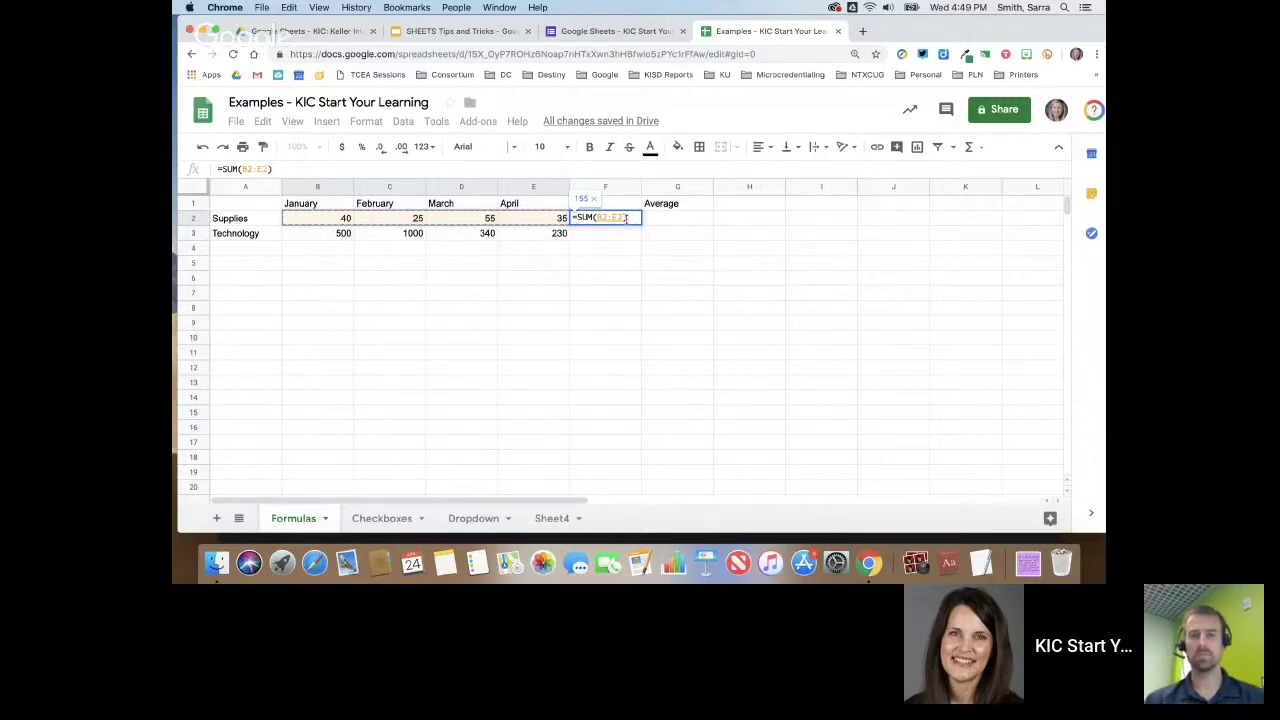
{"action": "key", "text": "Return"}
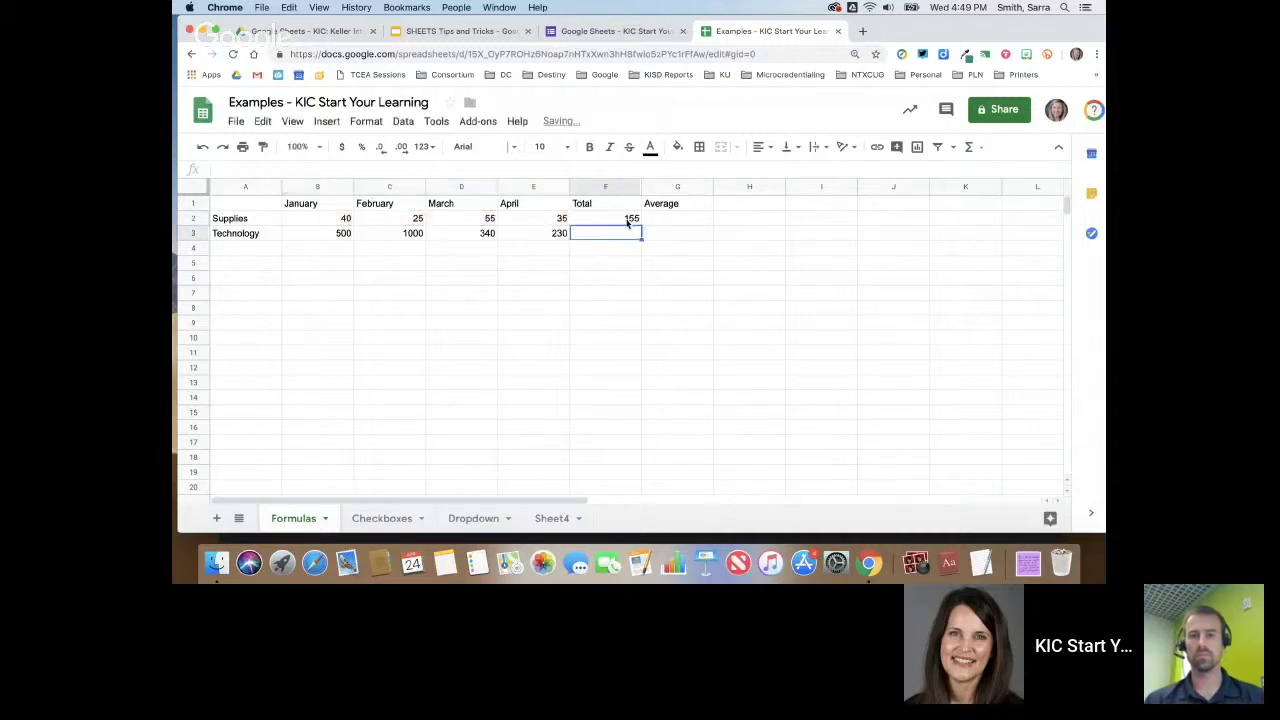
{"action": "left_click", "coordinate": [630, 219]}
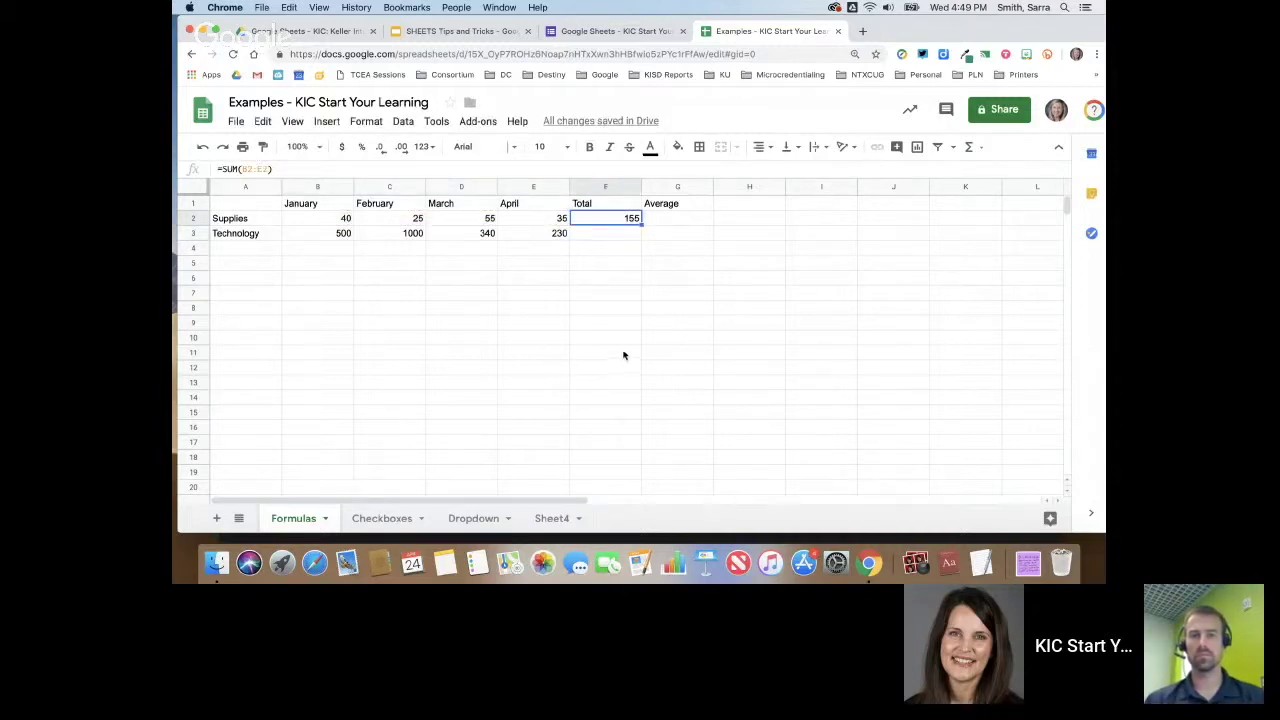
Insert the AVERAGE function over B2:F2 in the Supplies row's Average cell G2
{"action": "left_click", "coordinate": [680, 218]}
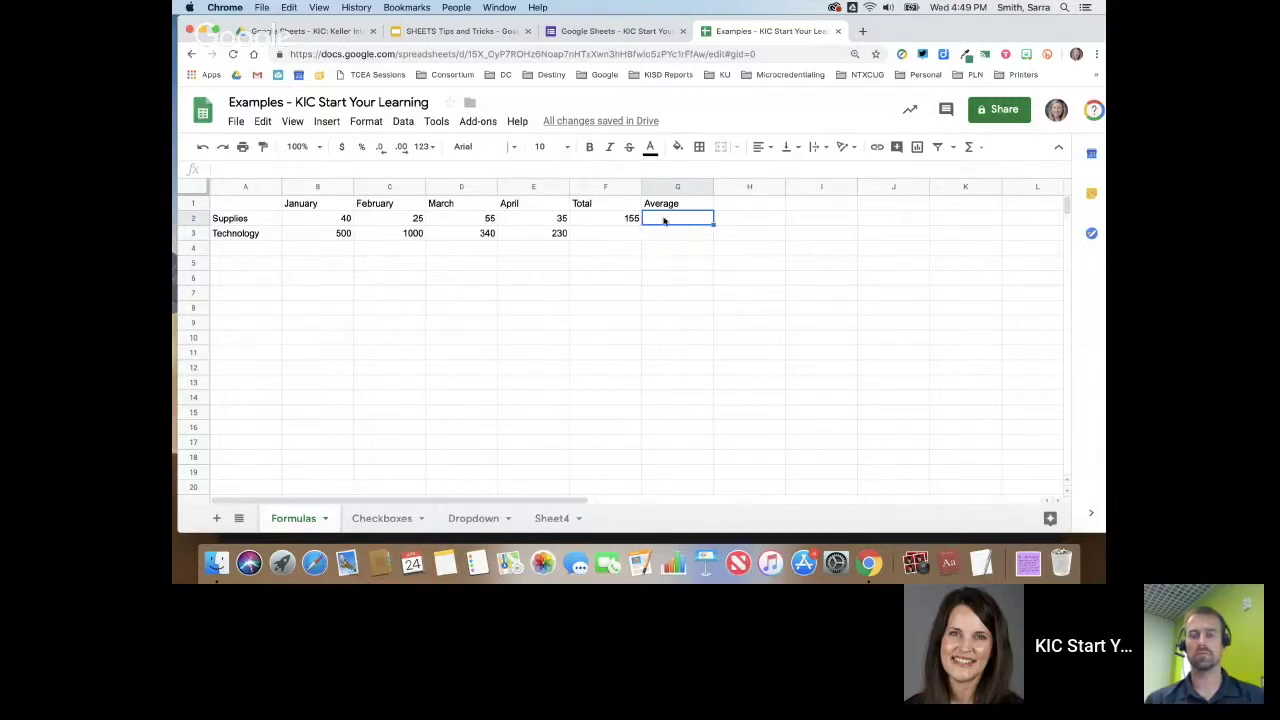
{"action": "left_click", "coordinate": [973, 149]}
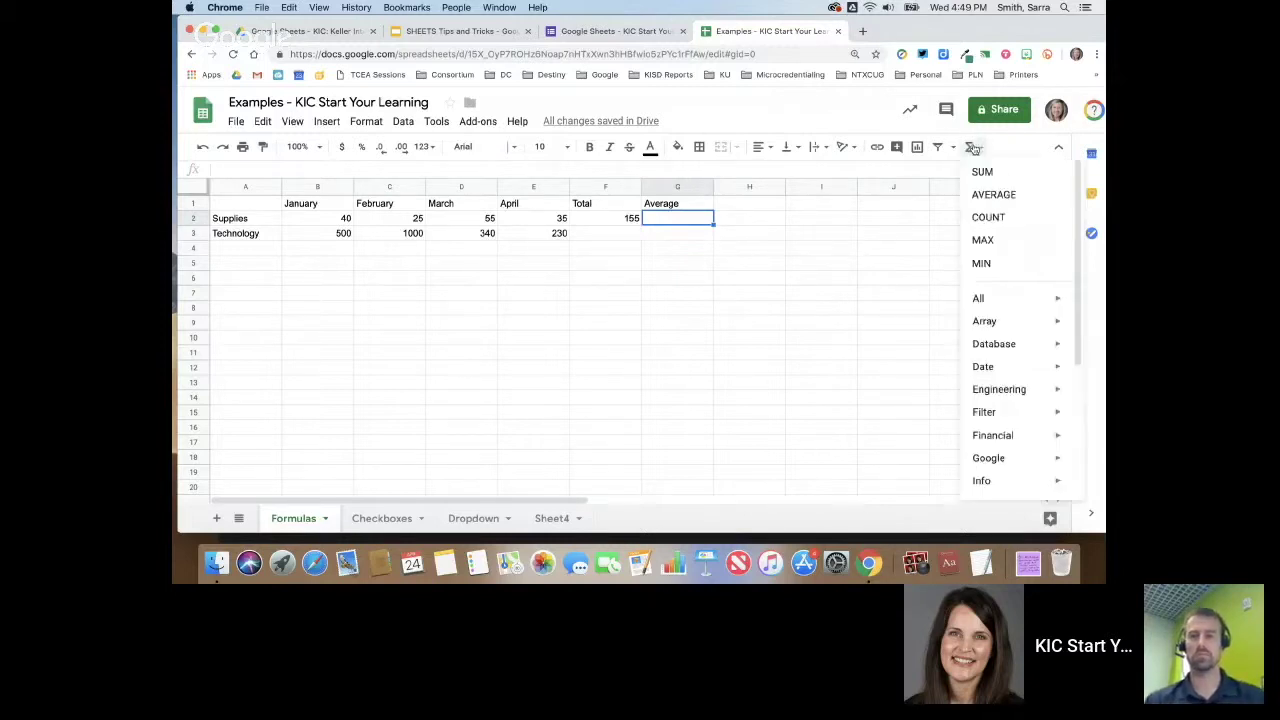
{"action": "left_click", "coordinate": [986, 197]}
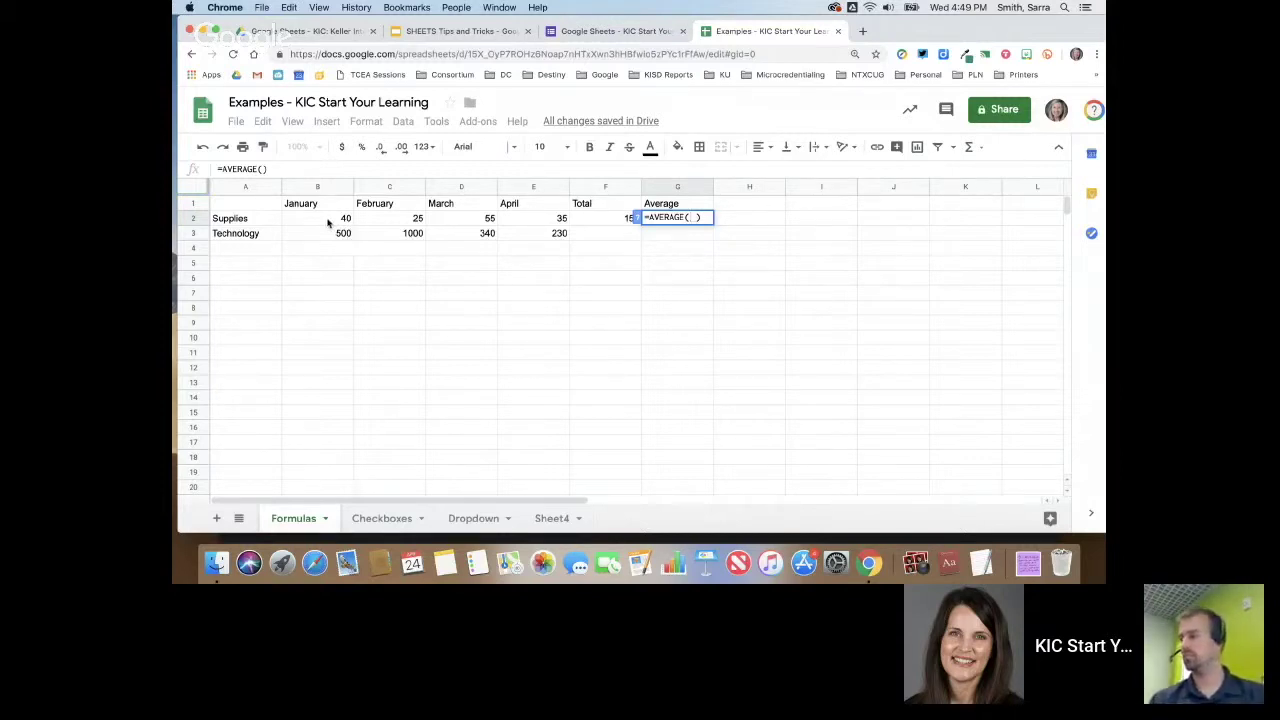
{"action": "left_click_drag", "start_coordinate": [329, 221], "coordinate": [590, 222]}
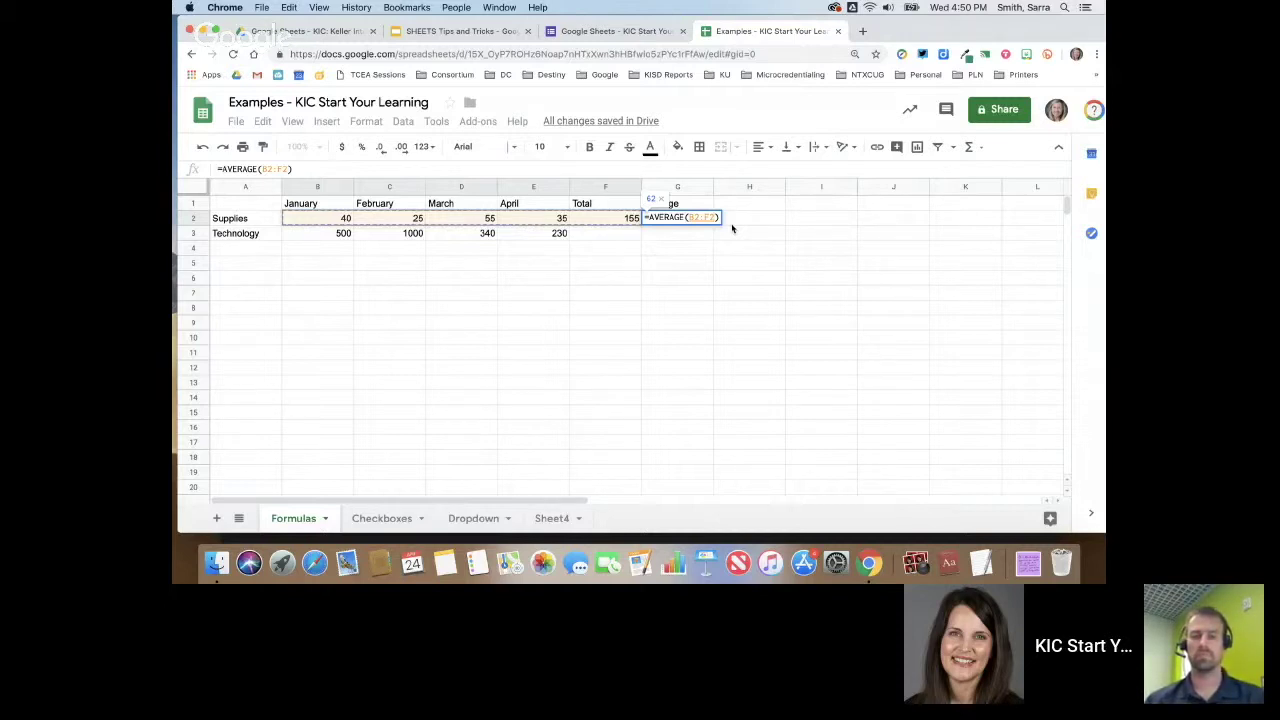
{"action": "key", "text": "Return"}
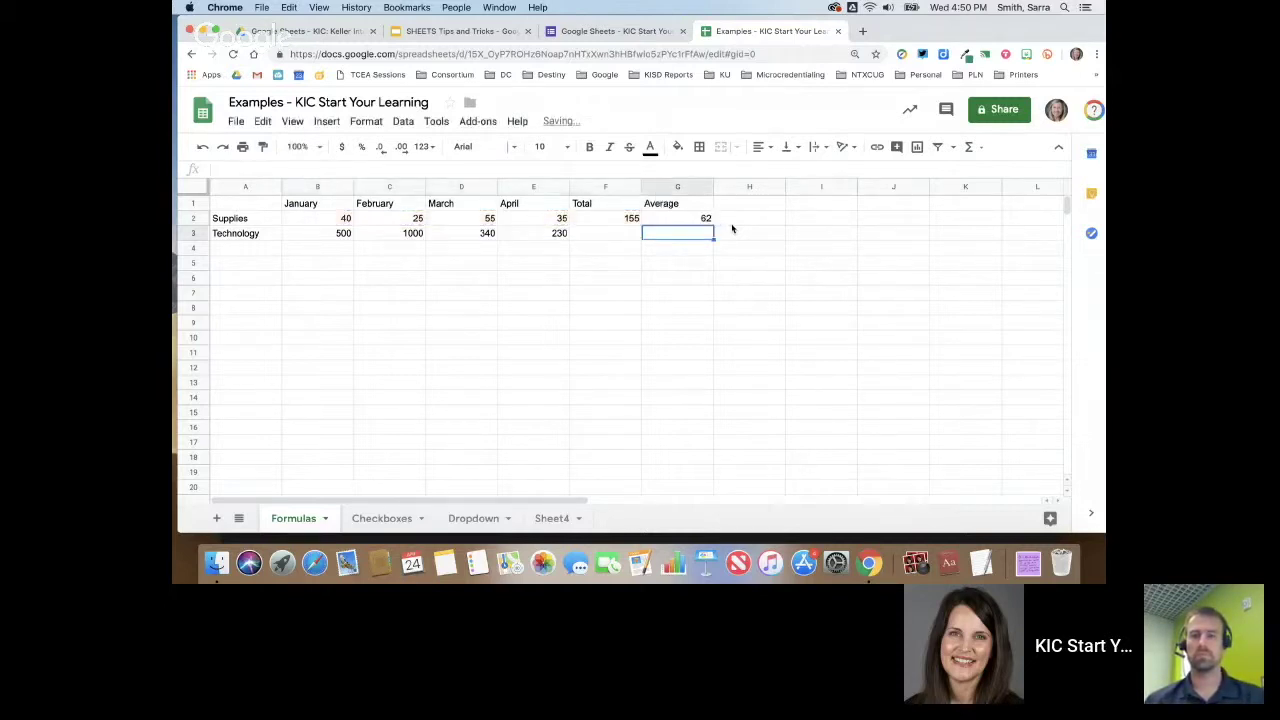
{"action": "left_click", "coordinate": [636, 222]}
{"action": "left_click", "coordinate": [681, 221]}
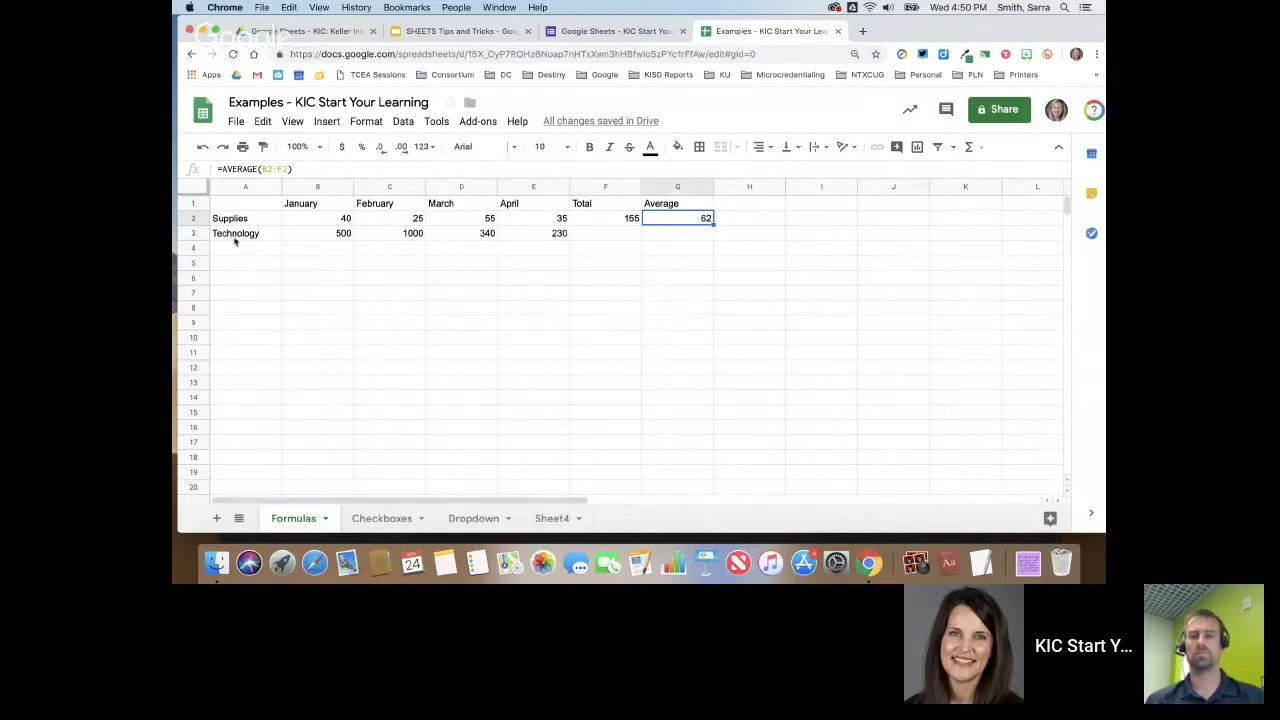
Autofill the Supplies total formula from F2 down to the Technology row in F3
{"action": "left_click", "coordinate": [622, 223]}
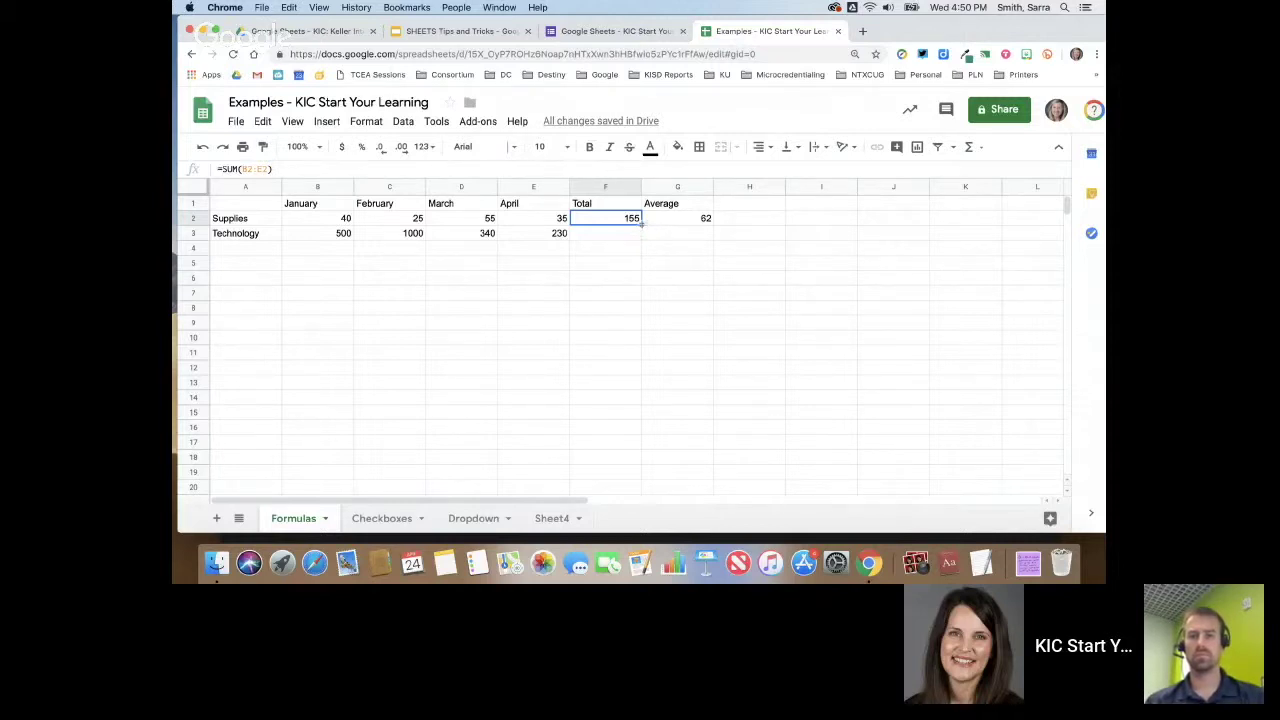
{"action": "left_click_drag", "start_coordinate": [640, 226], "coordinate": [639, 240]}
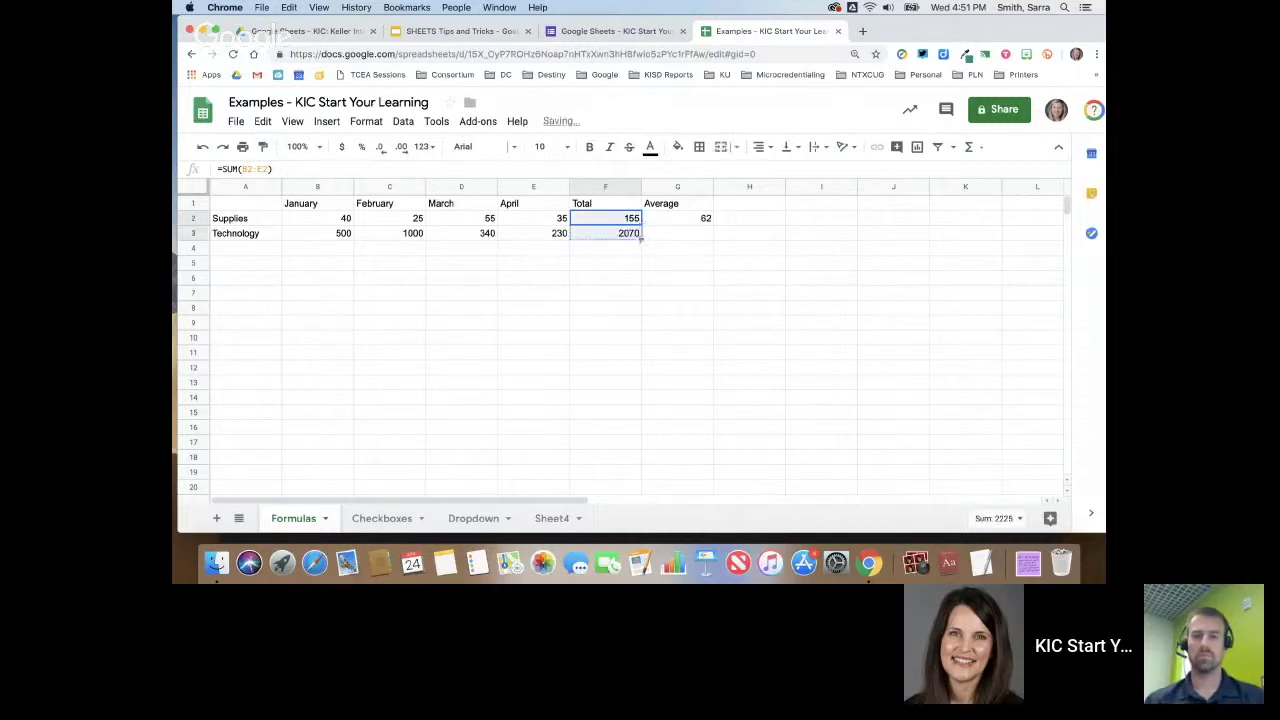
{"action": "left_click", "coordinate": [613, 279]}
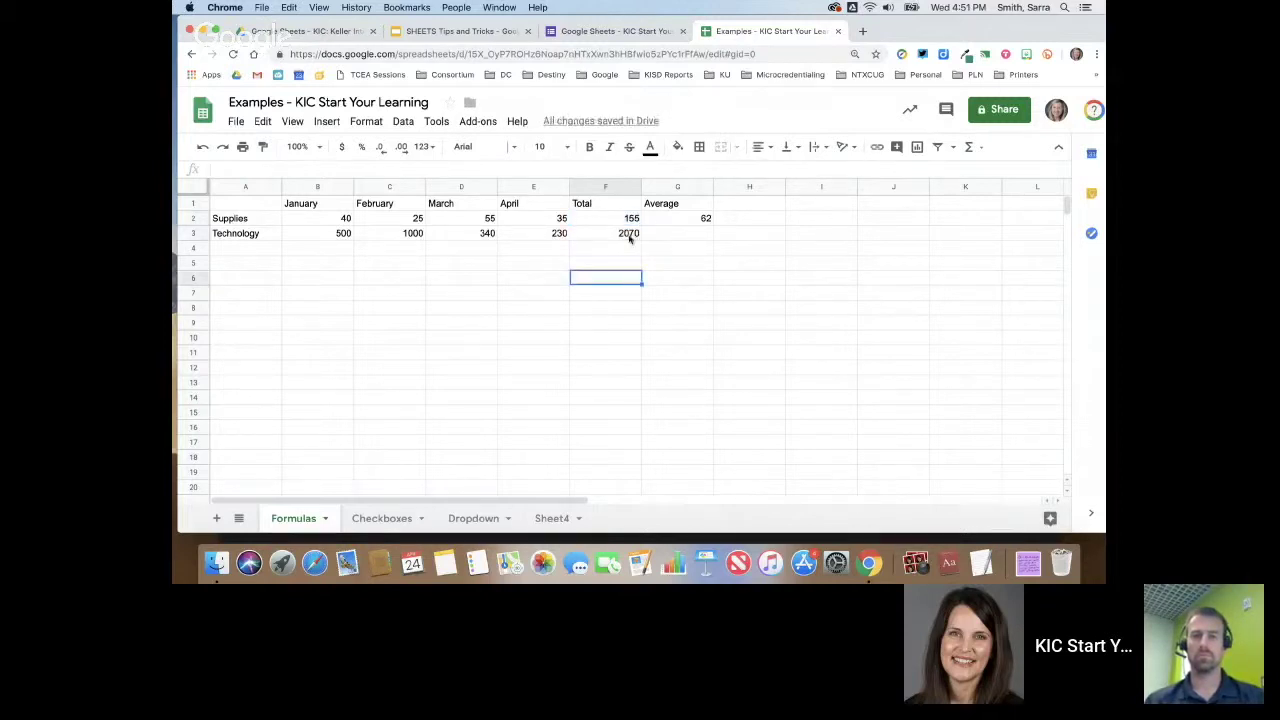